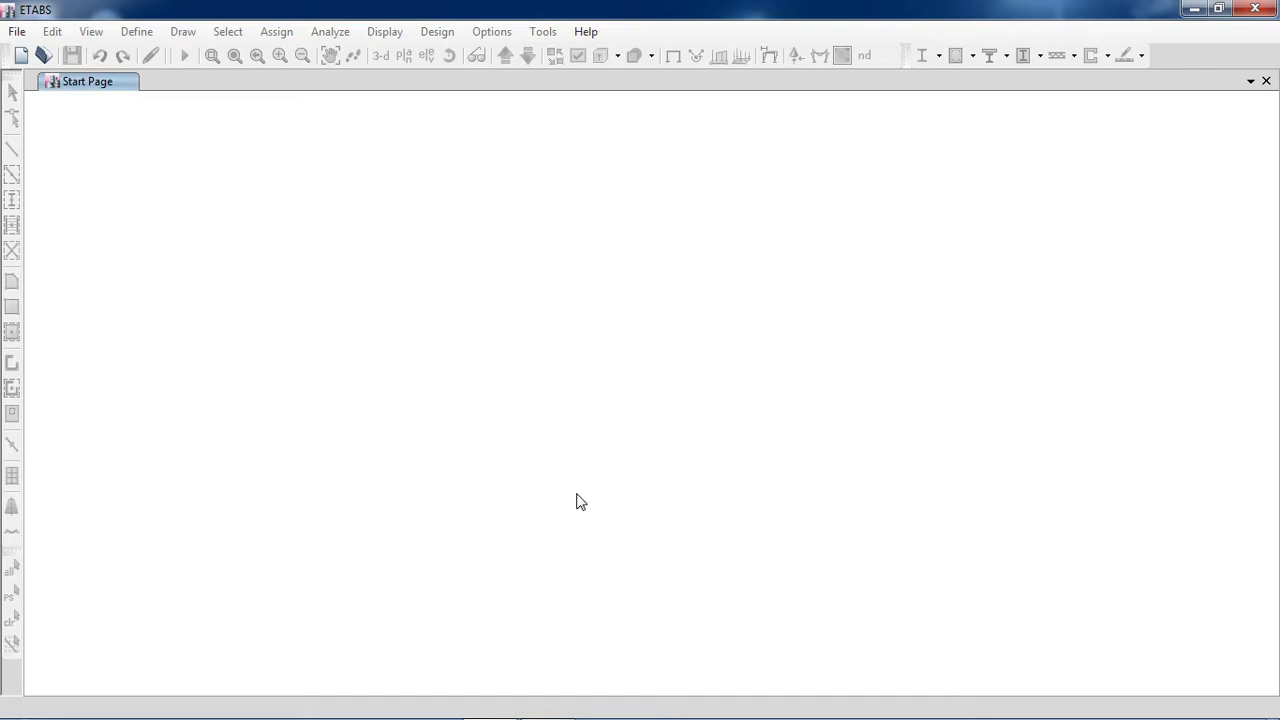
Start a new model and choose to initialize it with the built-in settings
click(15, 35)
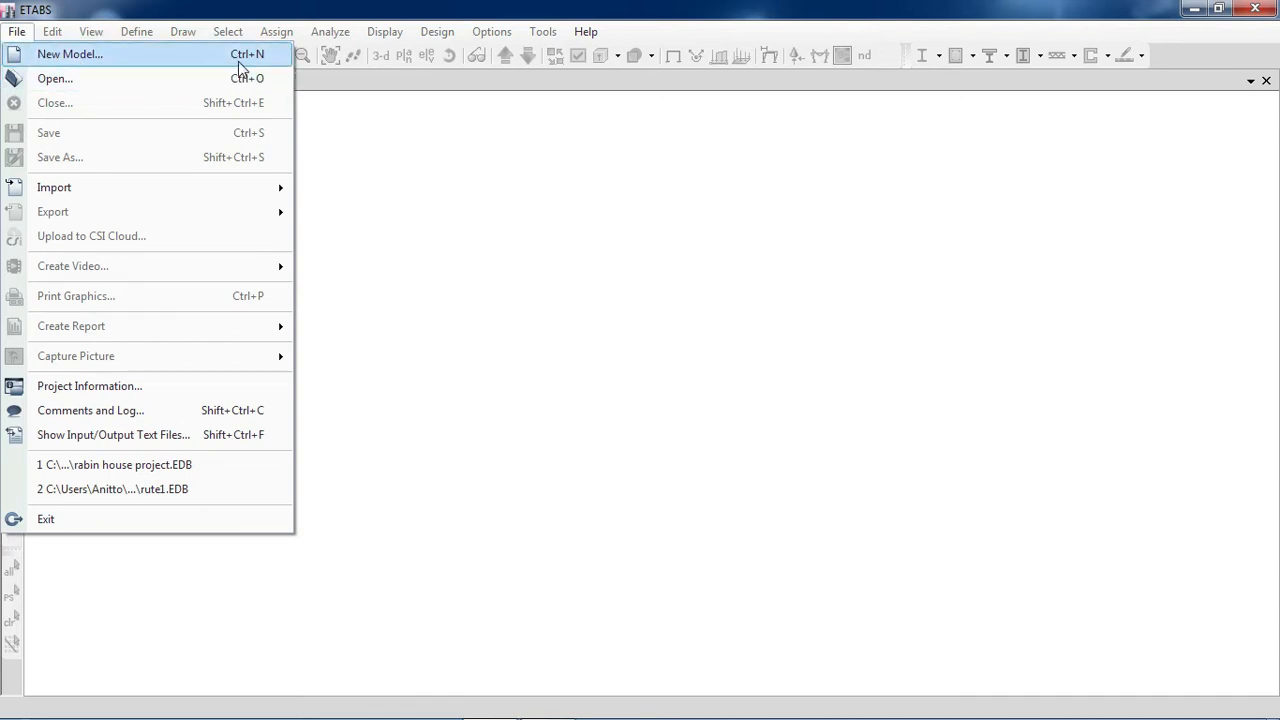
click(345, 172)
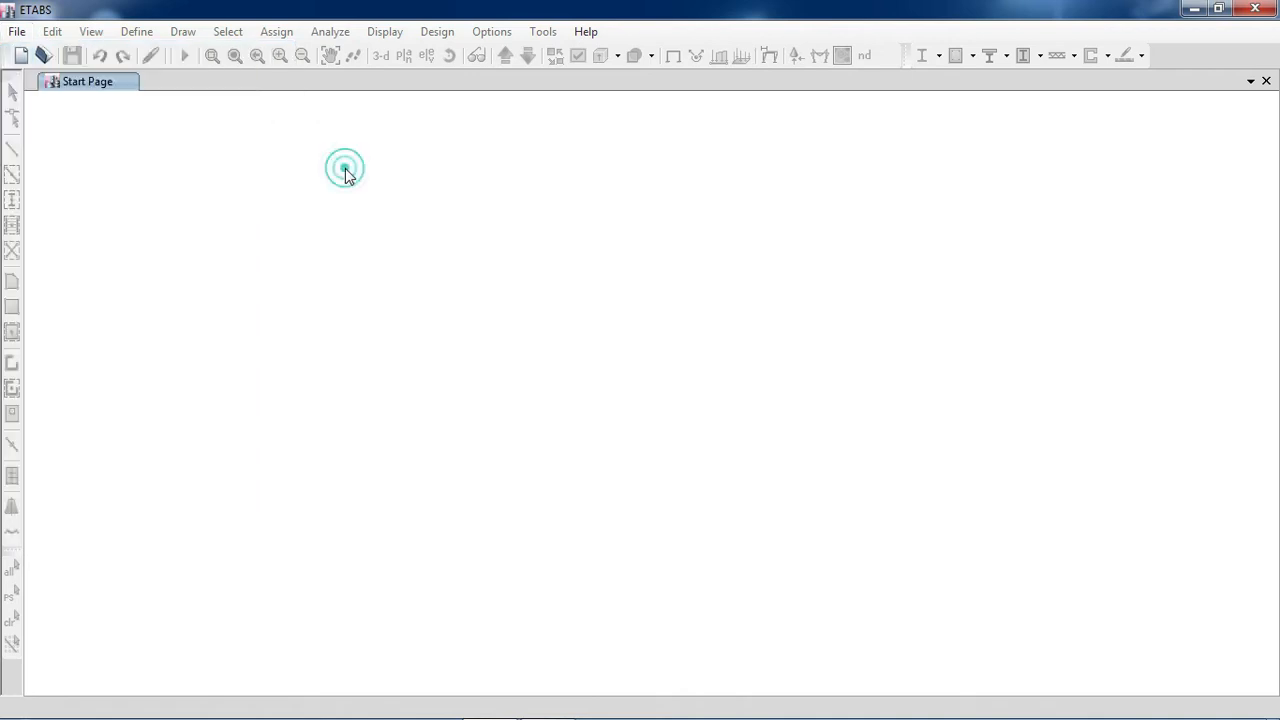
click(23, 58)
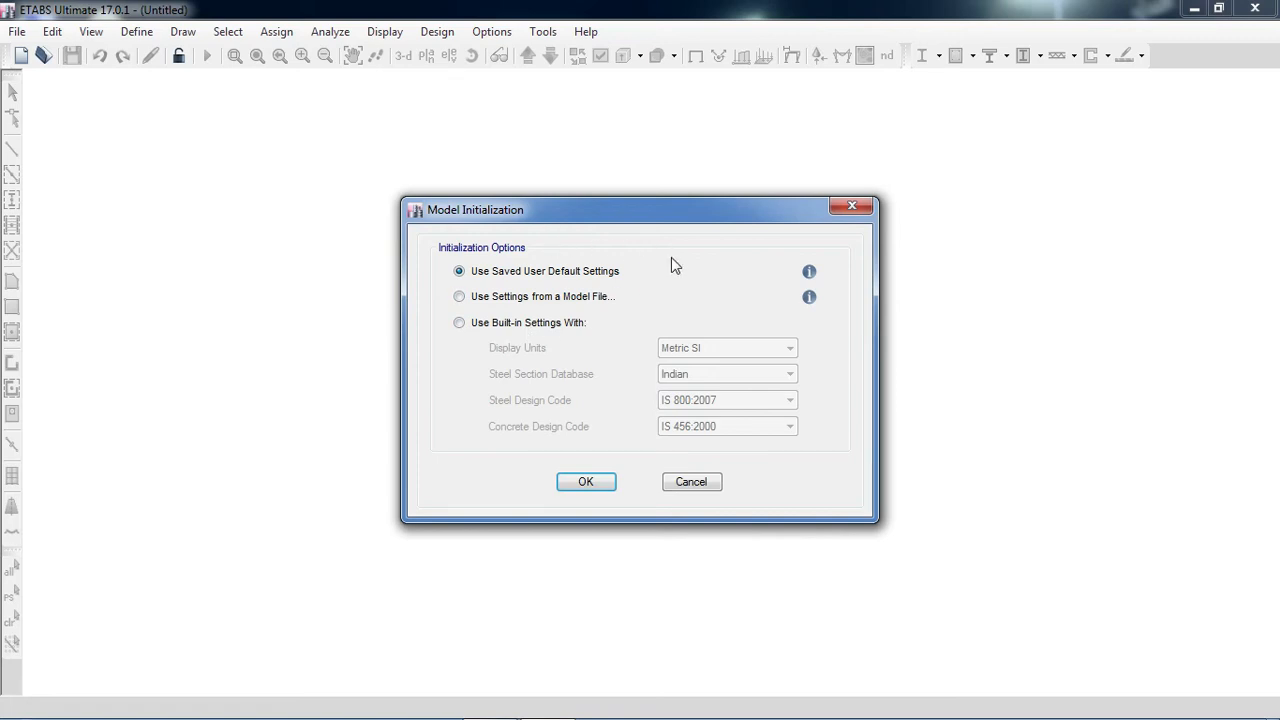
mouse_move(810, 273)
mouse_move(809, 299)
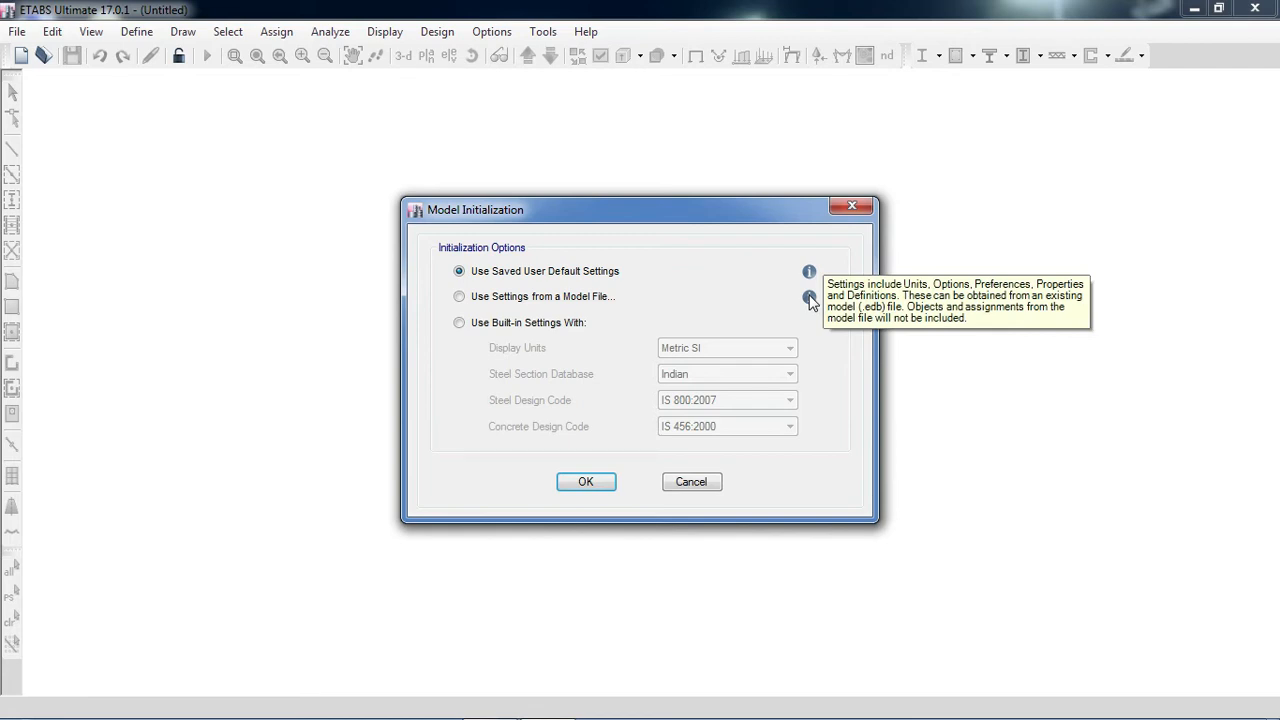
click(460, 326)
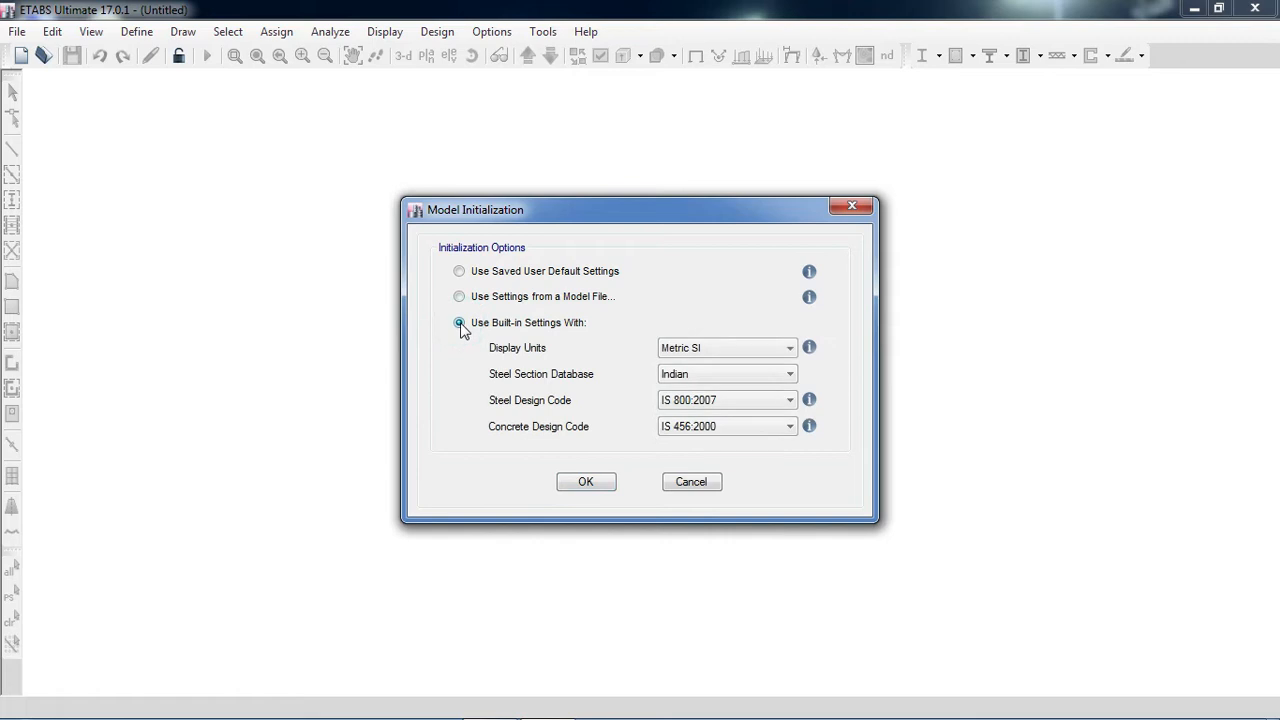
Try U.S. Customary as the display units and return them to Metric SI
click(724, 357)
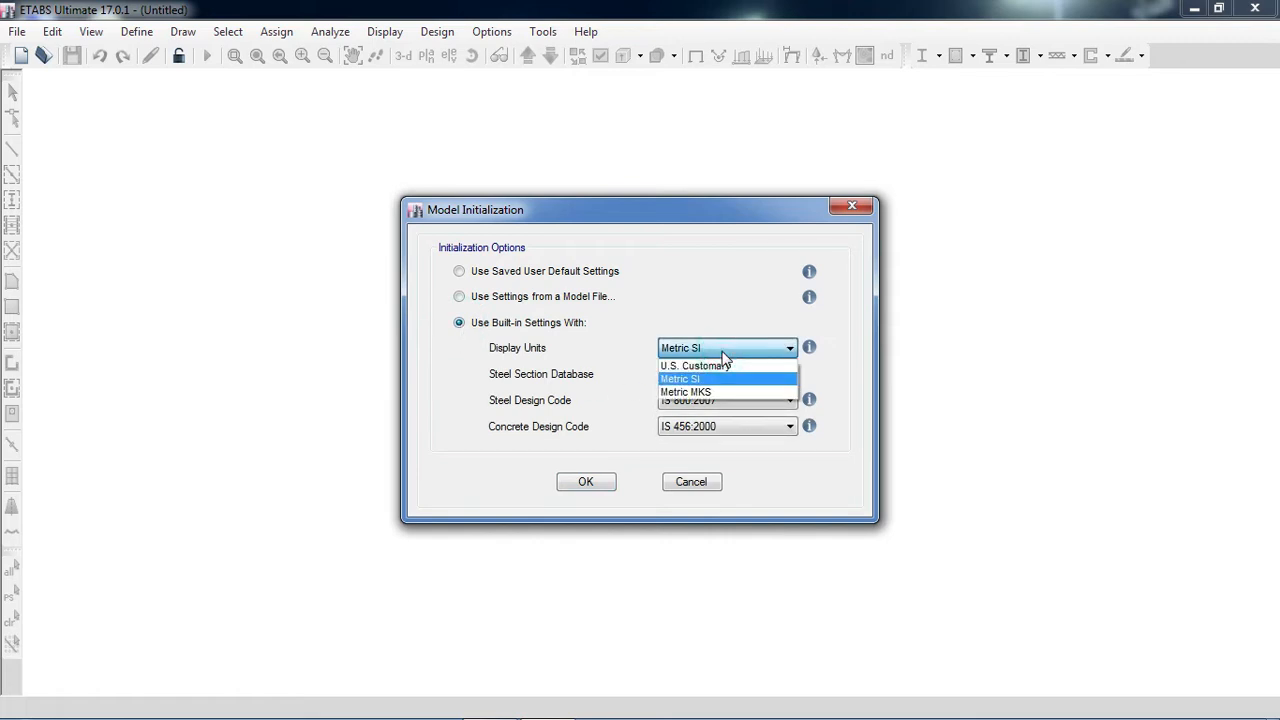
click(722, 367)
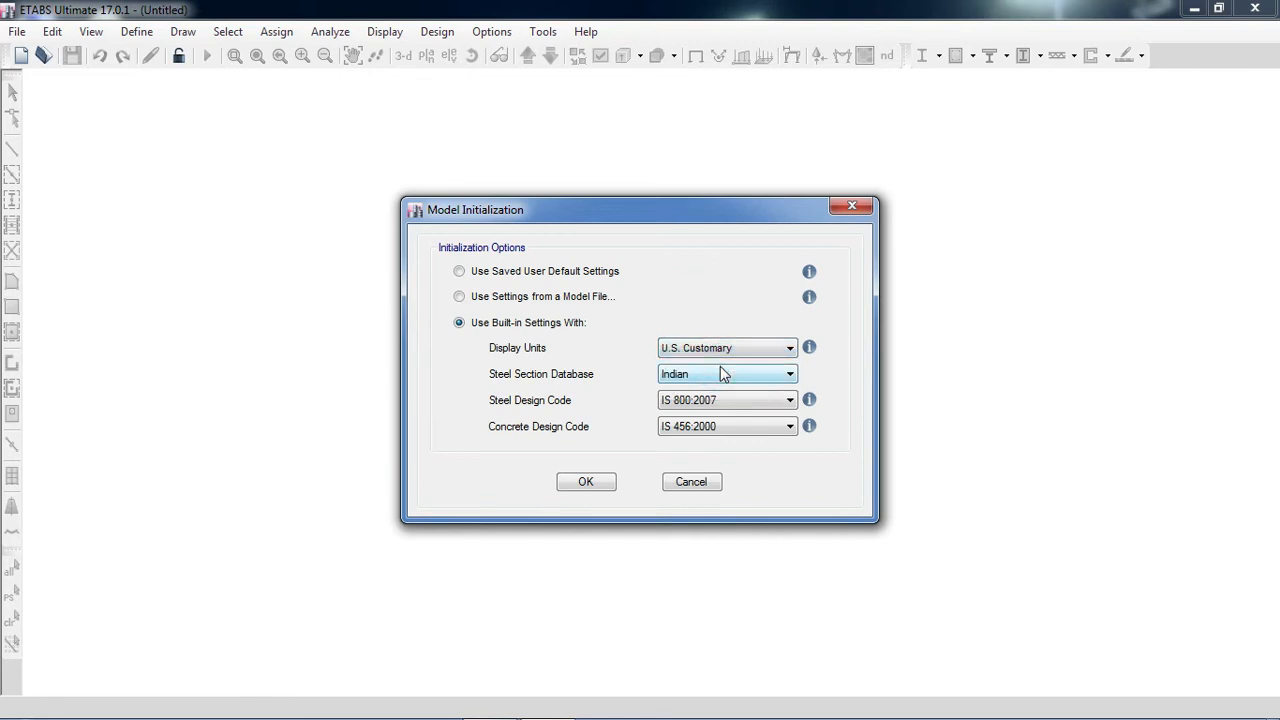
click(728, 350)
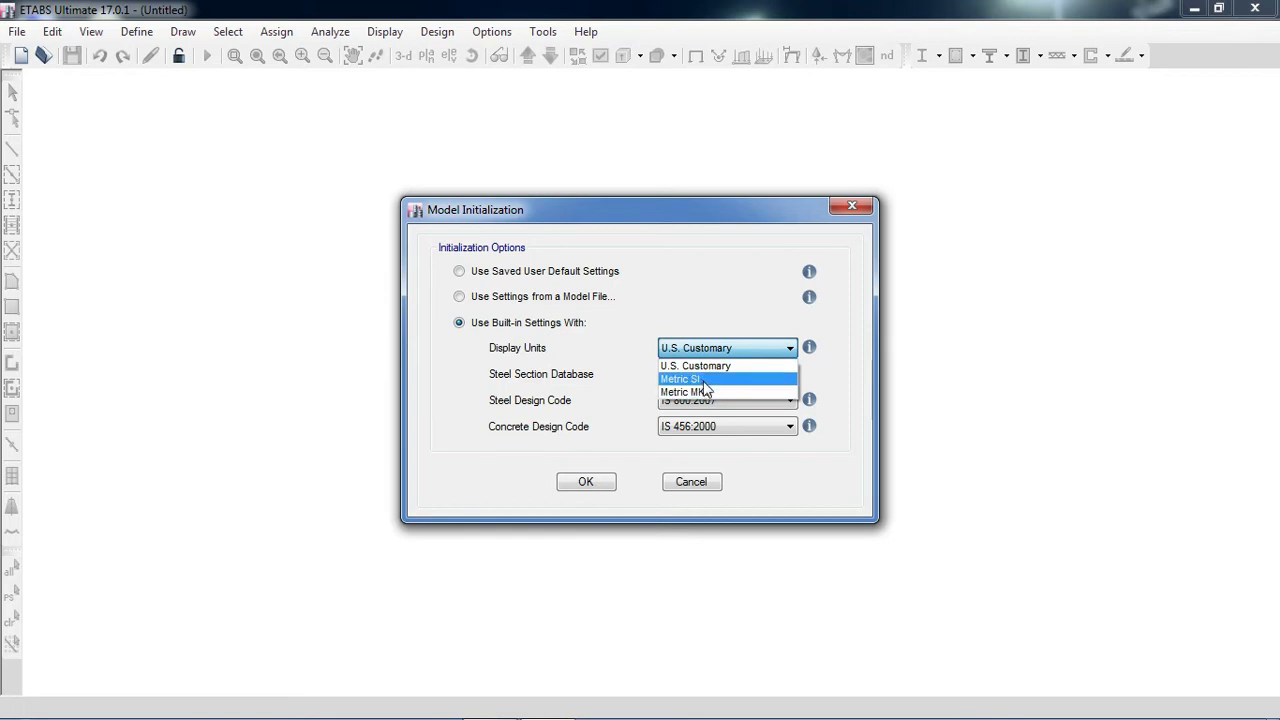
click(700, 379)
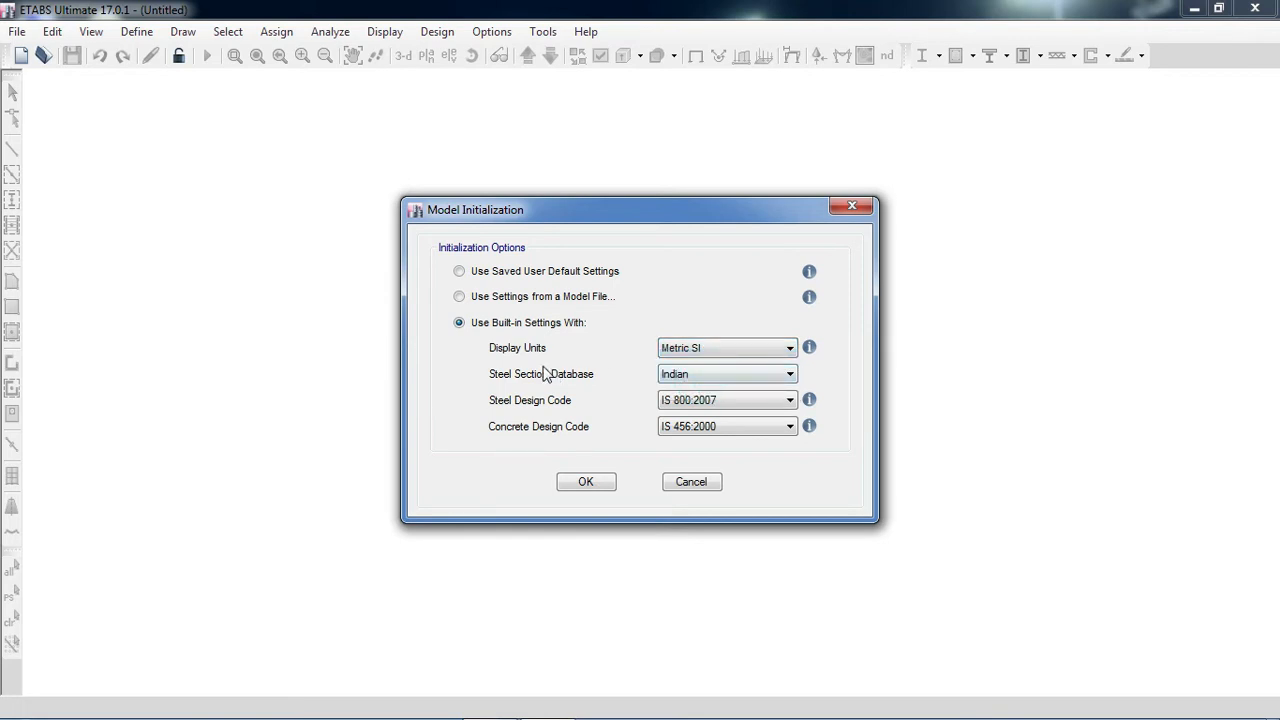
Initialize the model with the Indian steel section database, IS 800:2007 steel design code and IS 456:2000 concrete design code
click(677, 374)
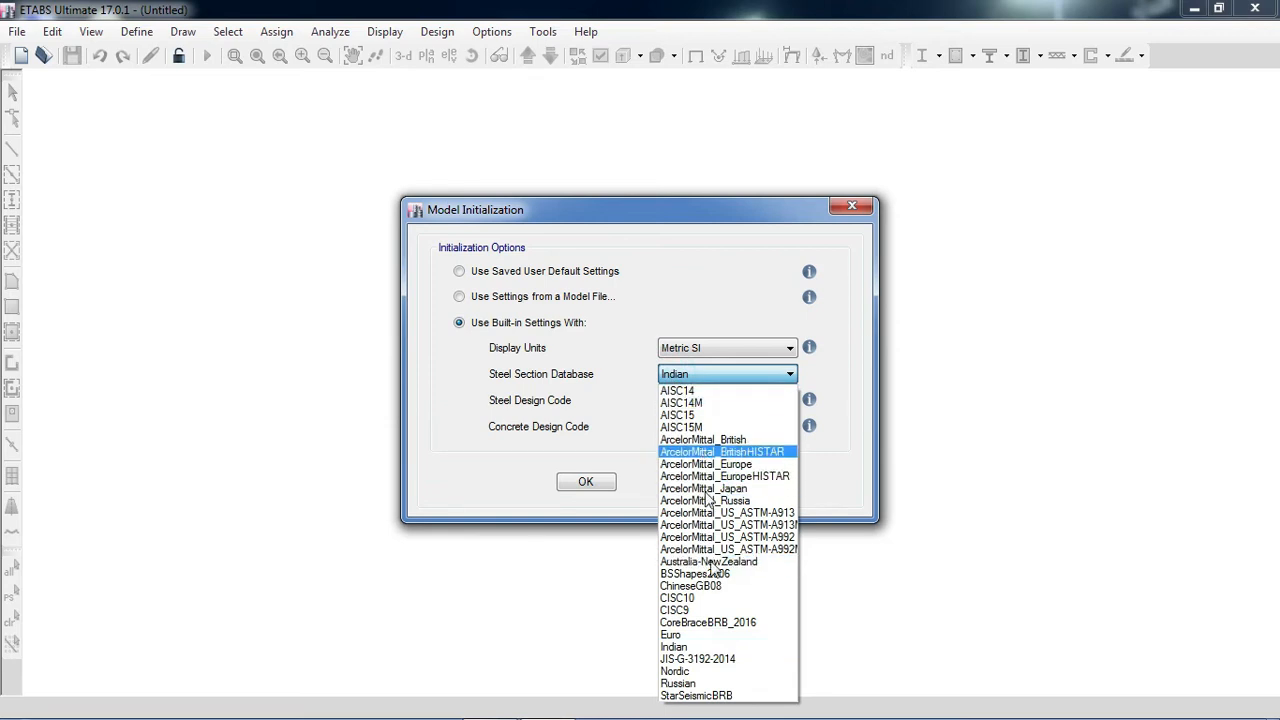
click(696, 648)
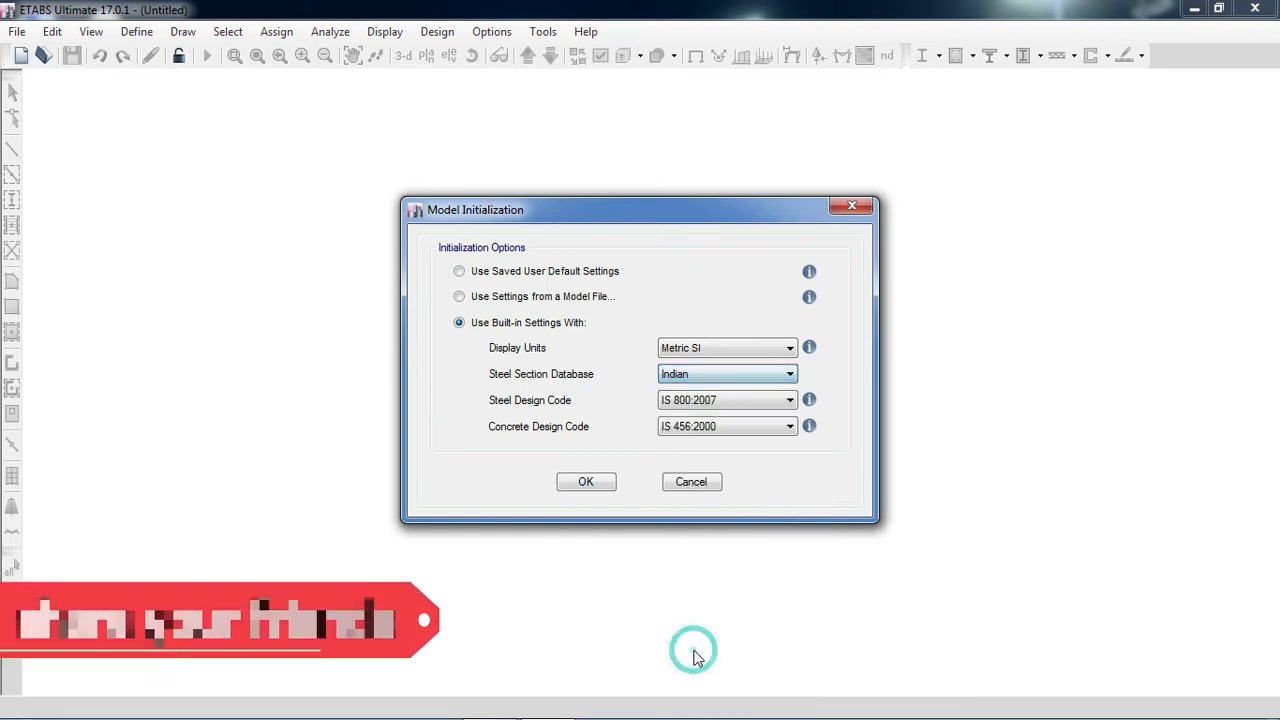
click(688, 400)
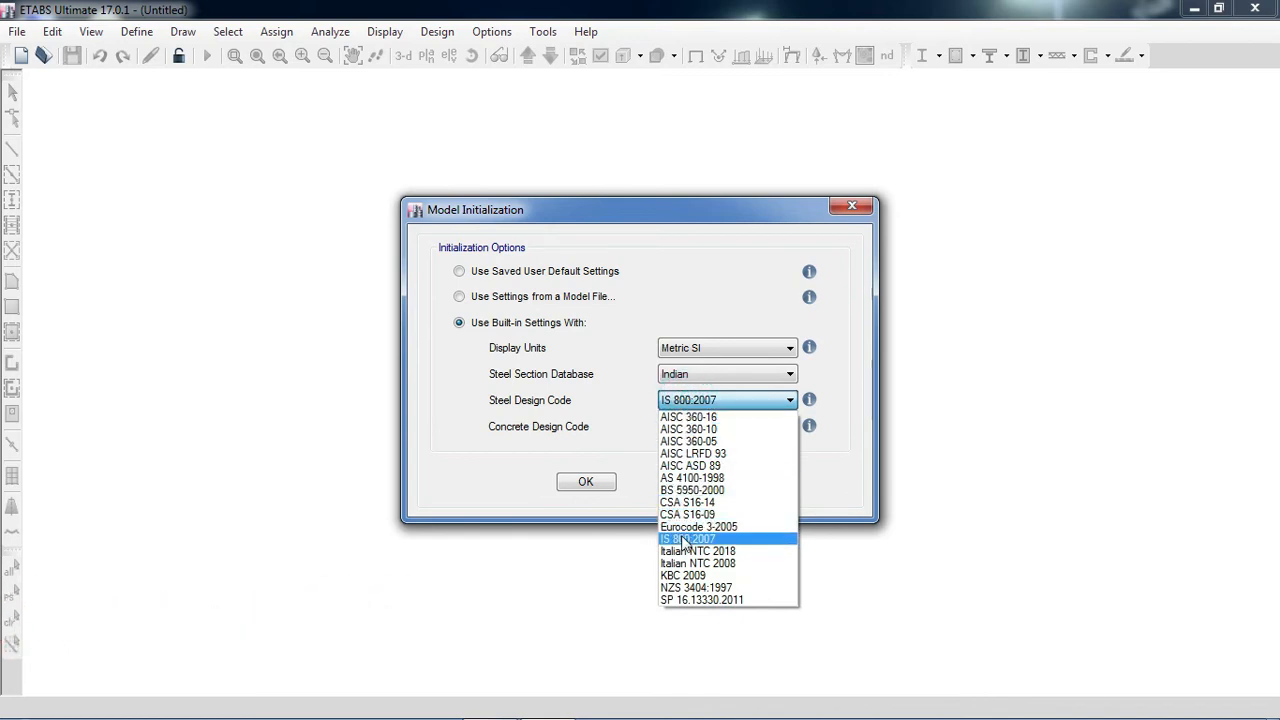
click(686, 540)
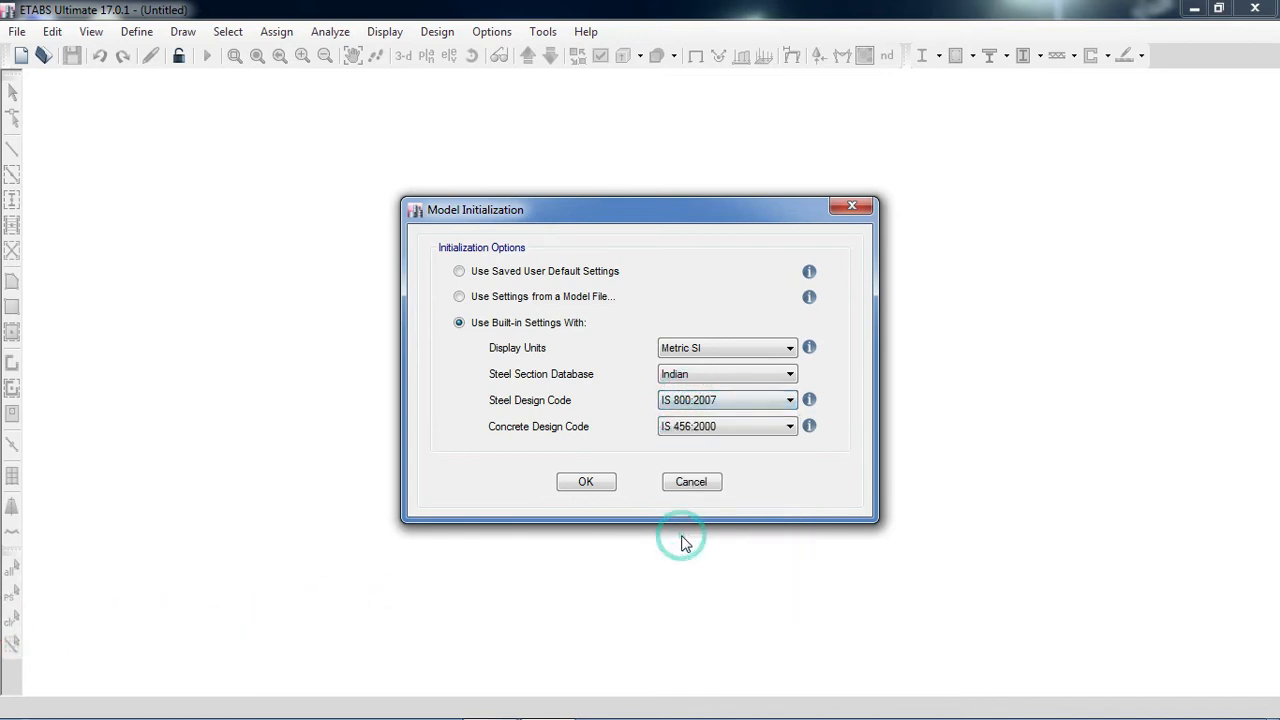
click(716, 430)
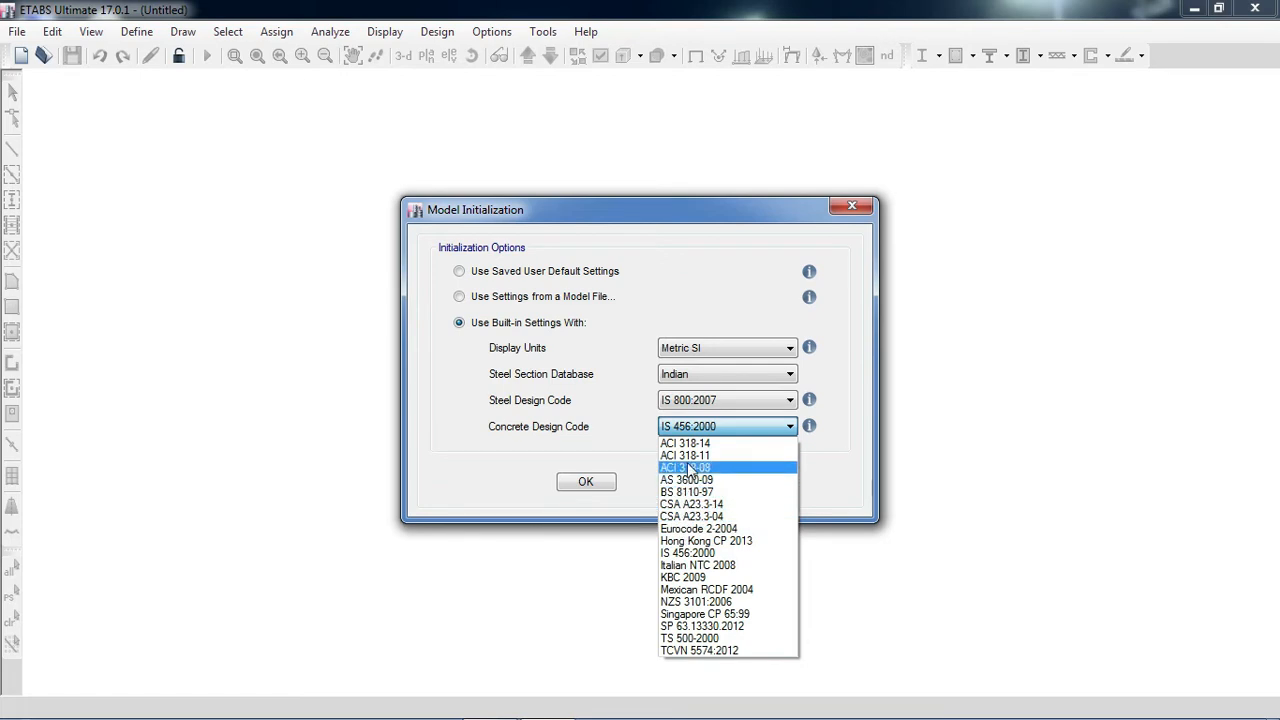
click(690, 553)
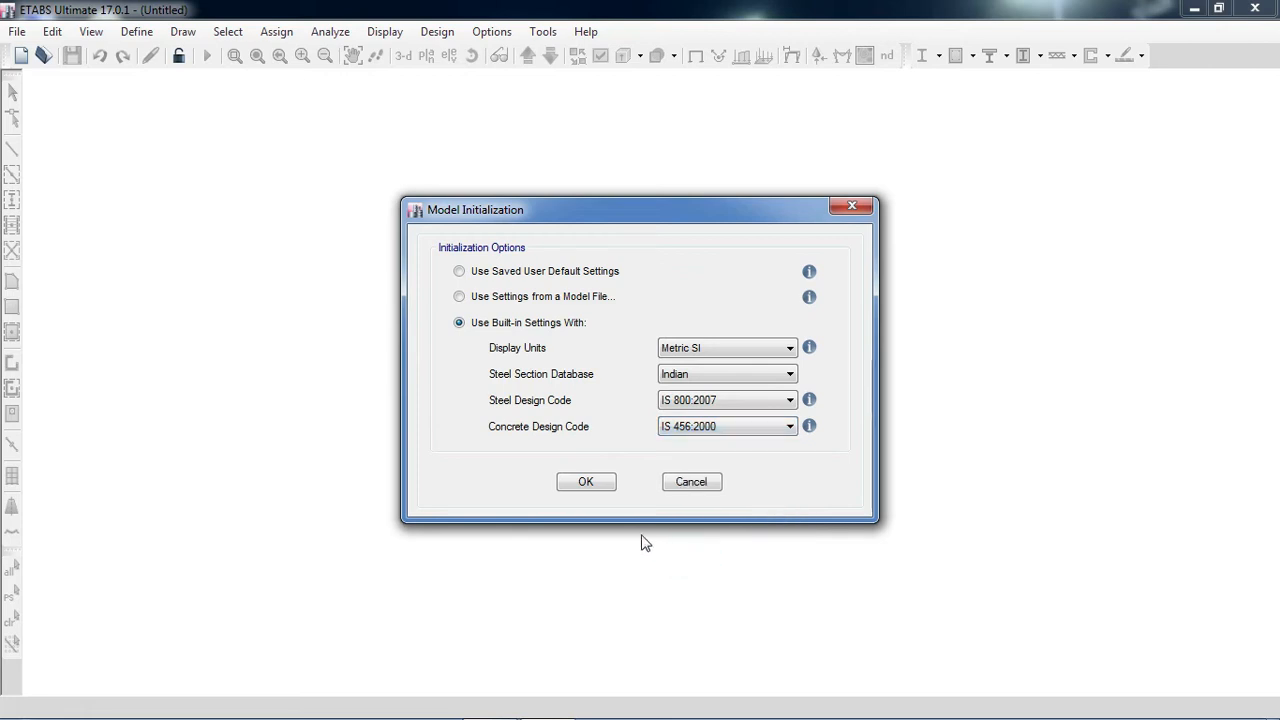
click(590, 483)
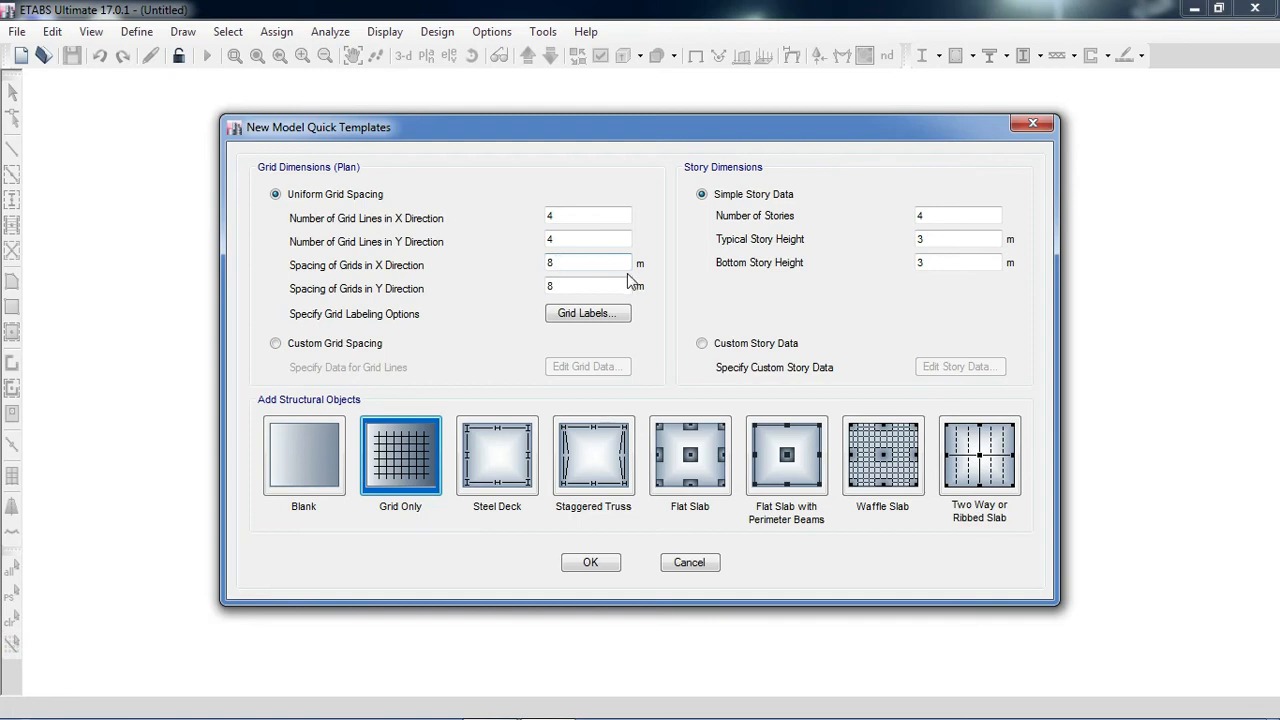
Set the uniform grid spacing to 6 m in the X direction and 5 m in the Y direction
double_click(572, 266)
key(BackSpace)
text(6)
click(565, 288)
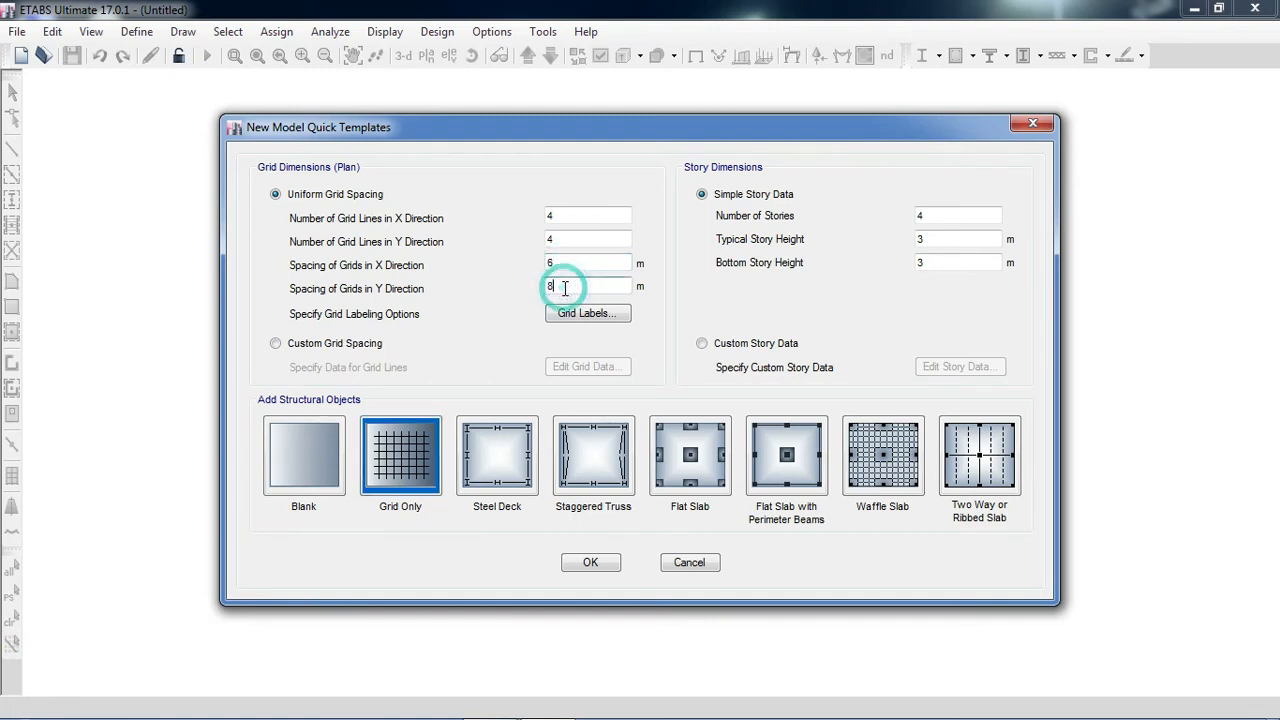
key(BackSpace)
text(5)
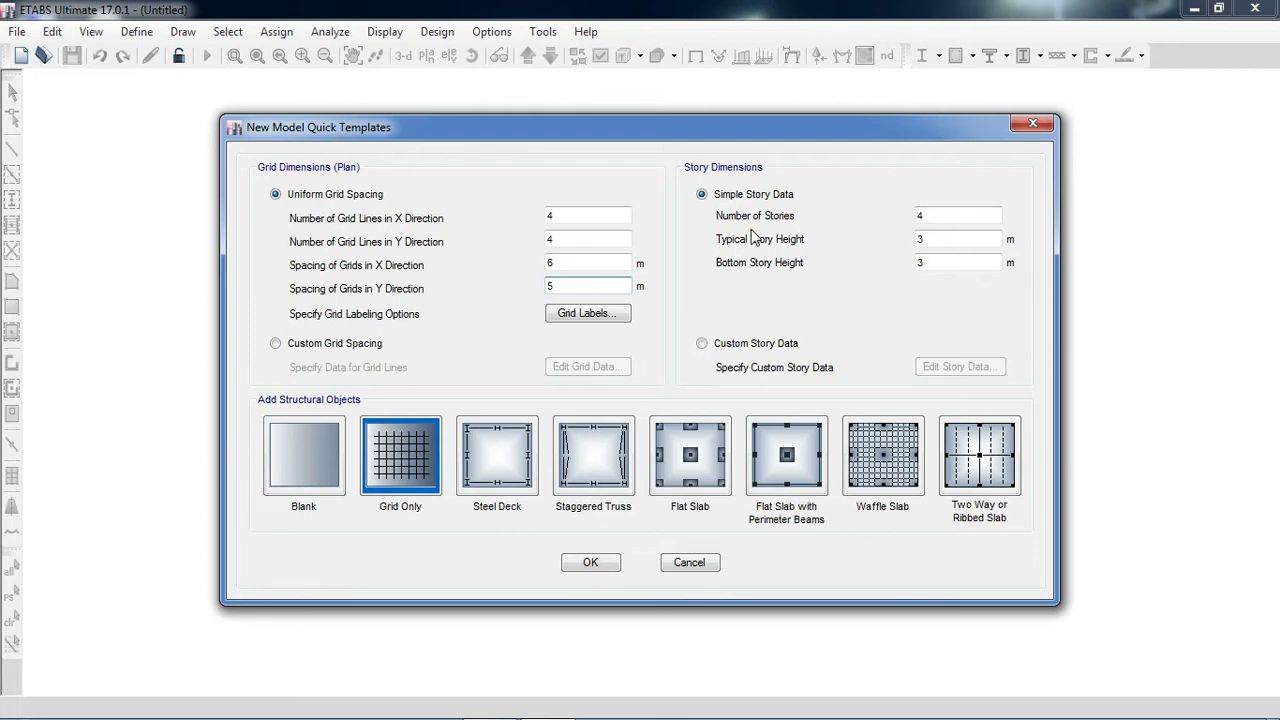
Set 5 stories with a bottom story height of 4 m and create the grid-only model
double_click(926, 220)
text(5)
double_click(929, 264)
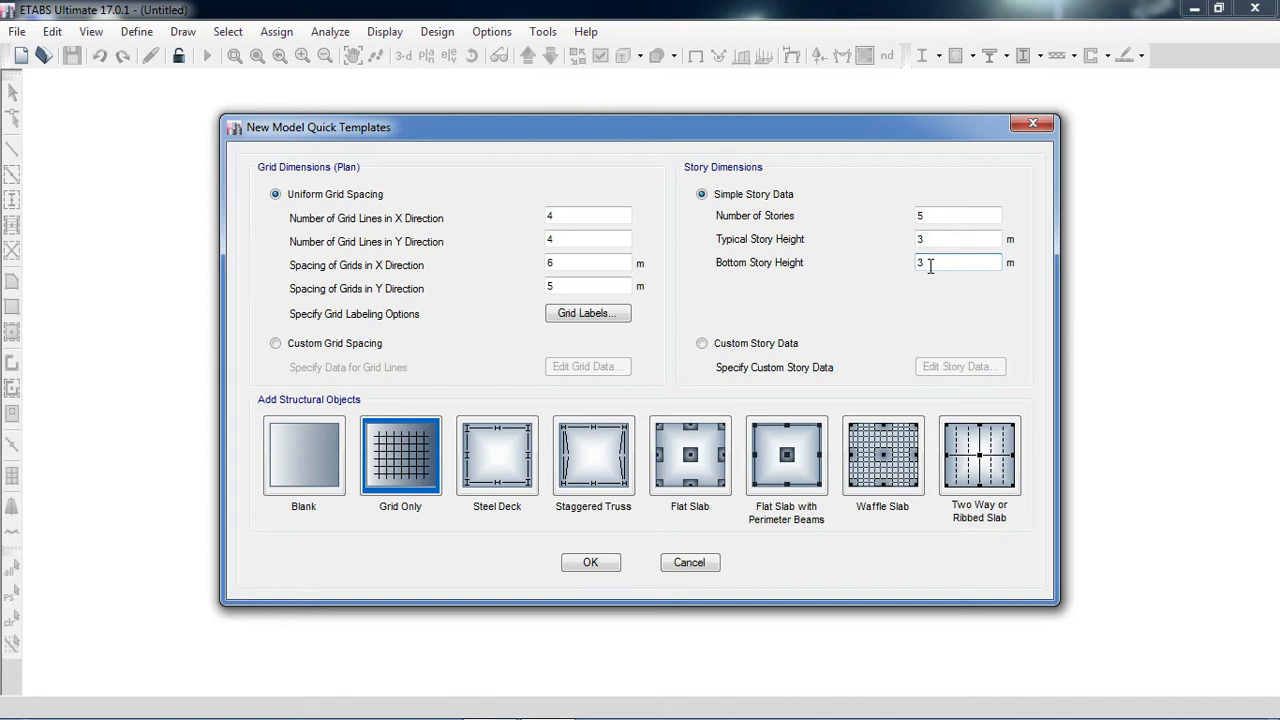
double_click(930, 265)
text(4)
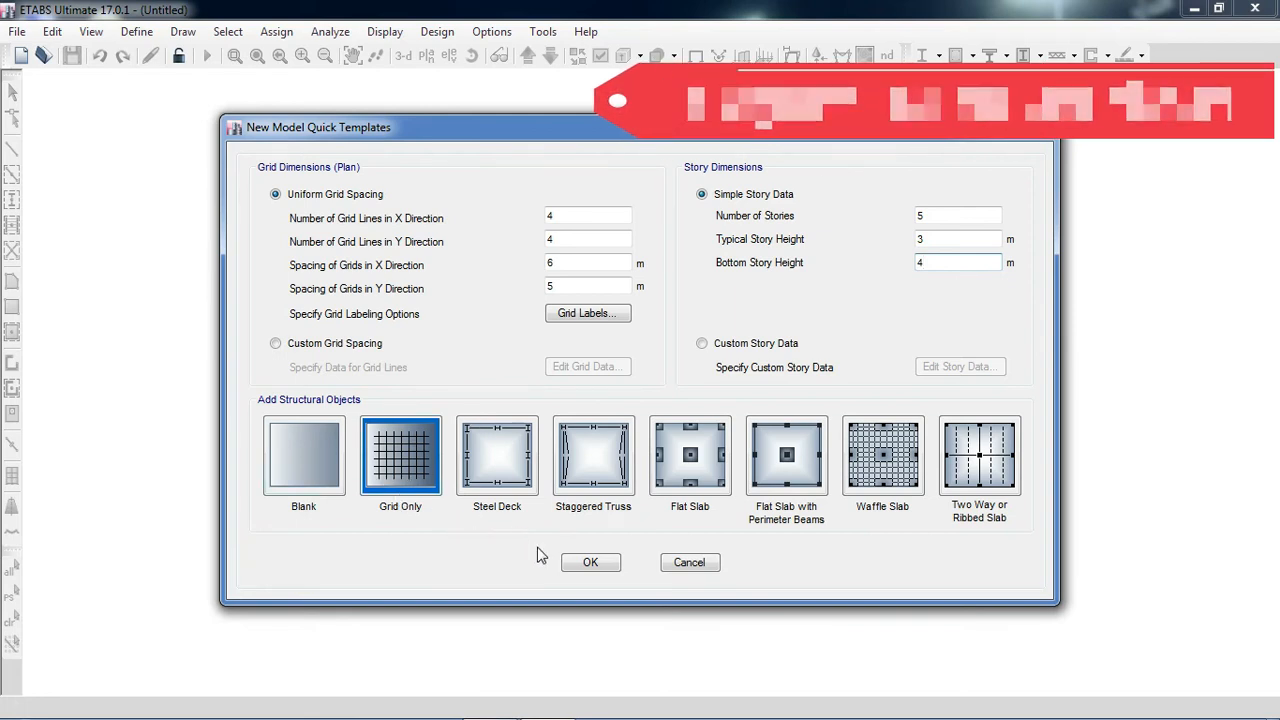
click(590, 563)
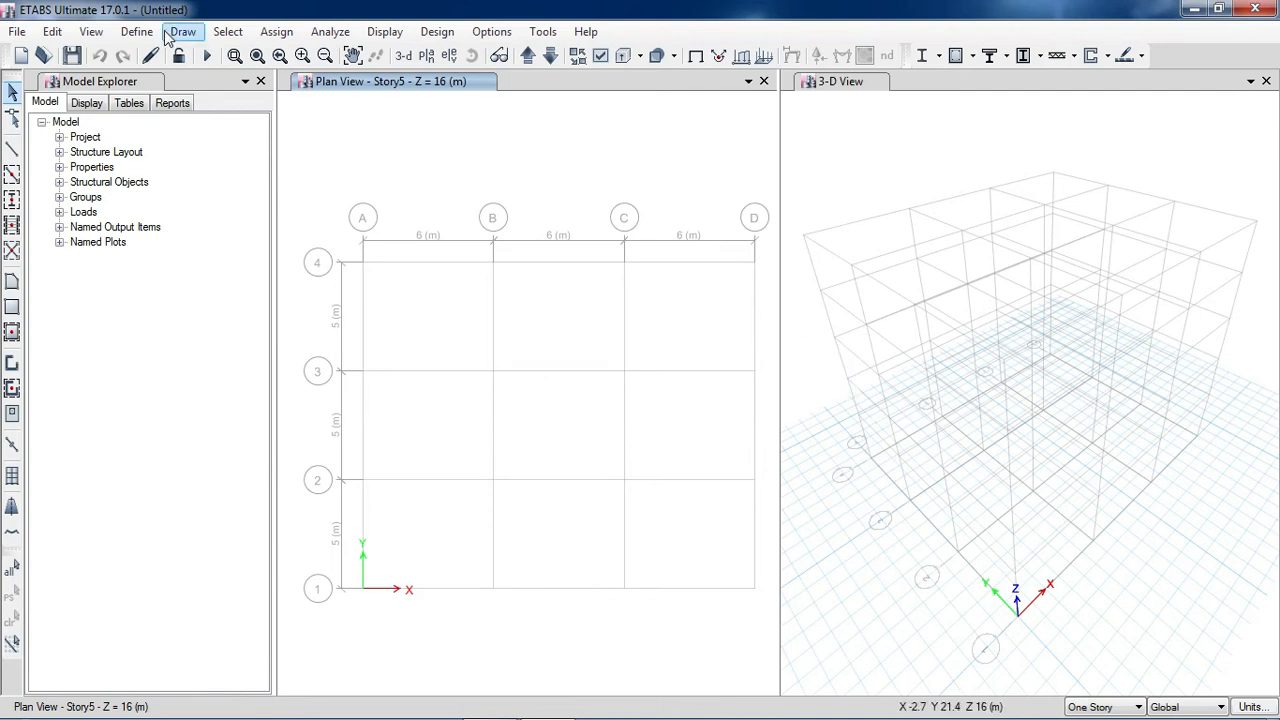
Look over the story and grid system editing options, and close them without changes
click(52, 31)
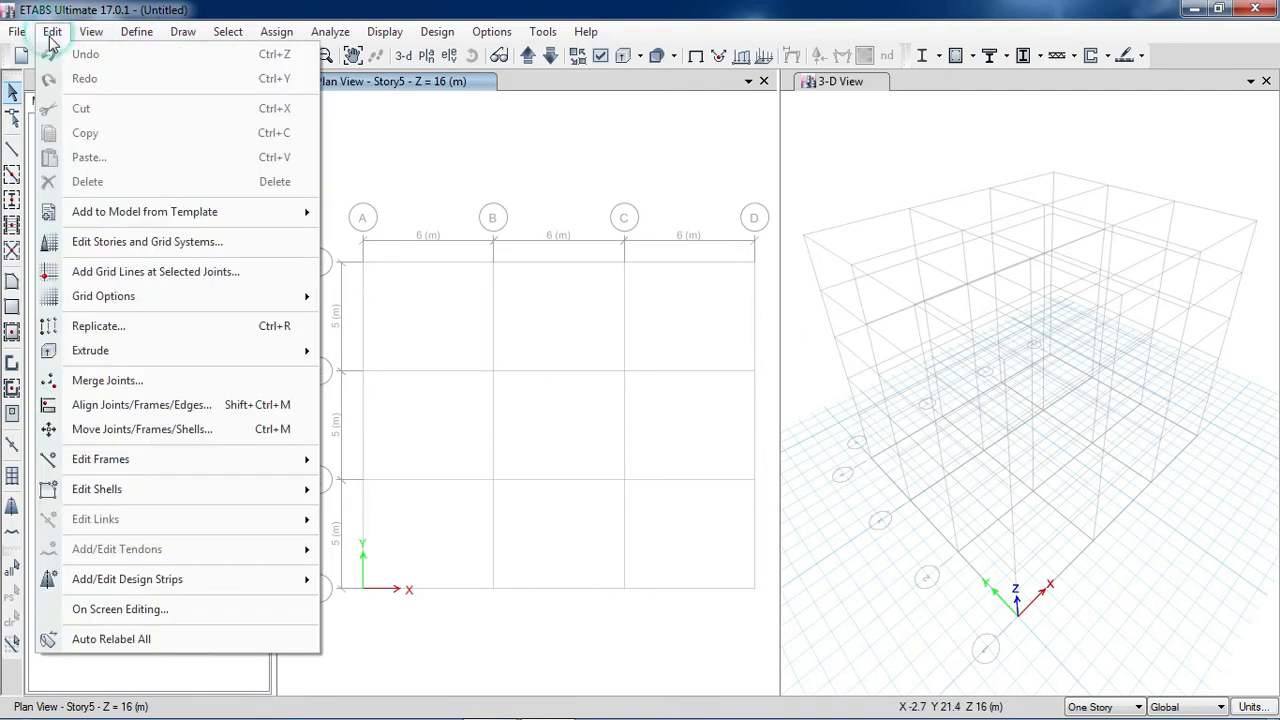
click(133, 250)
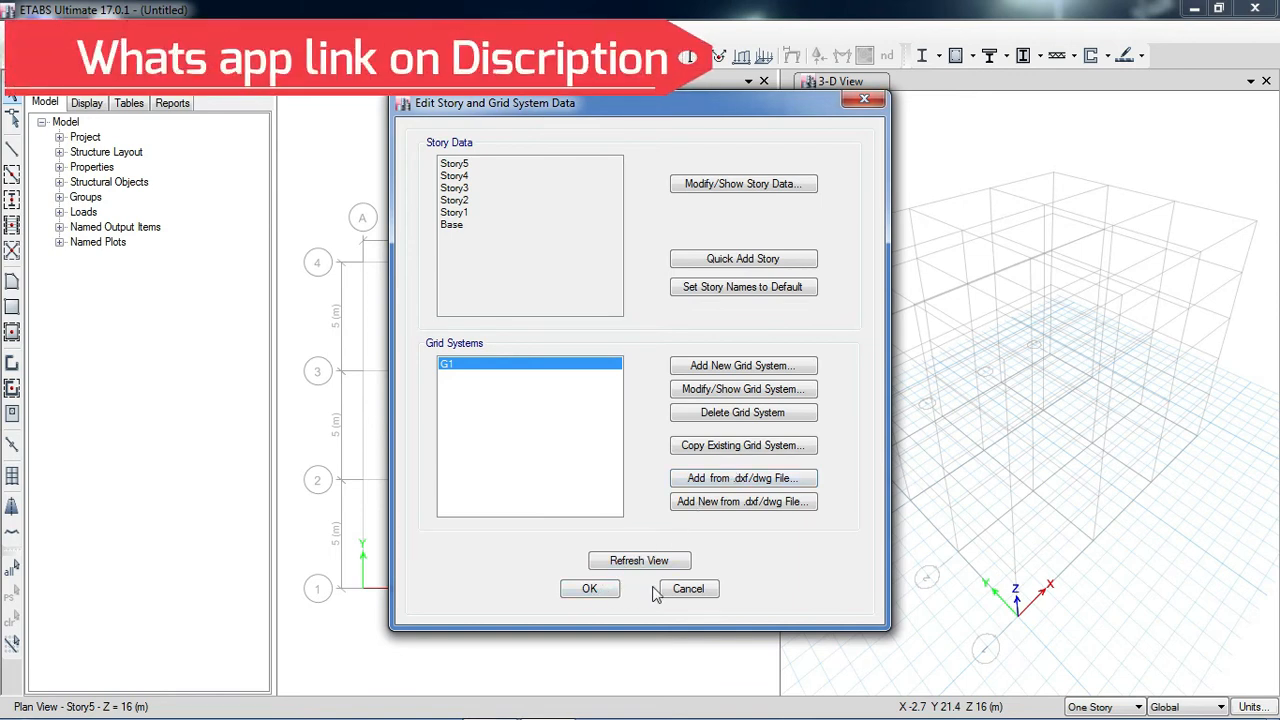
click(865, 99)
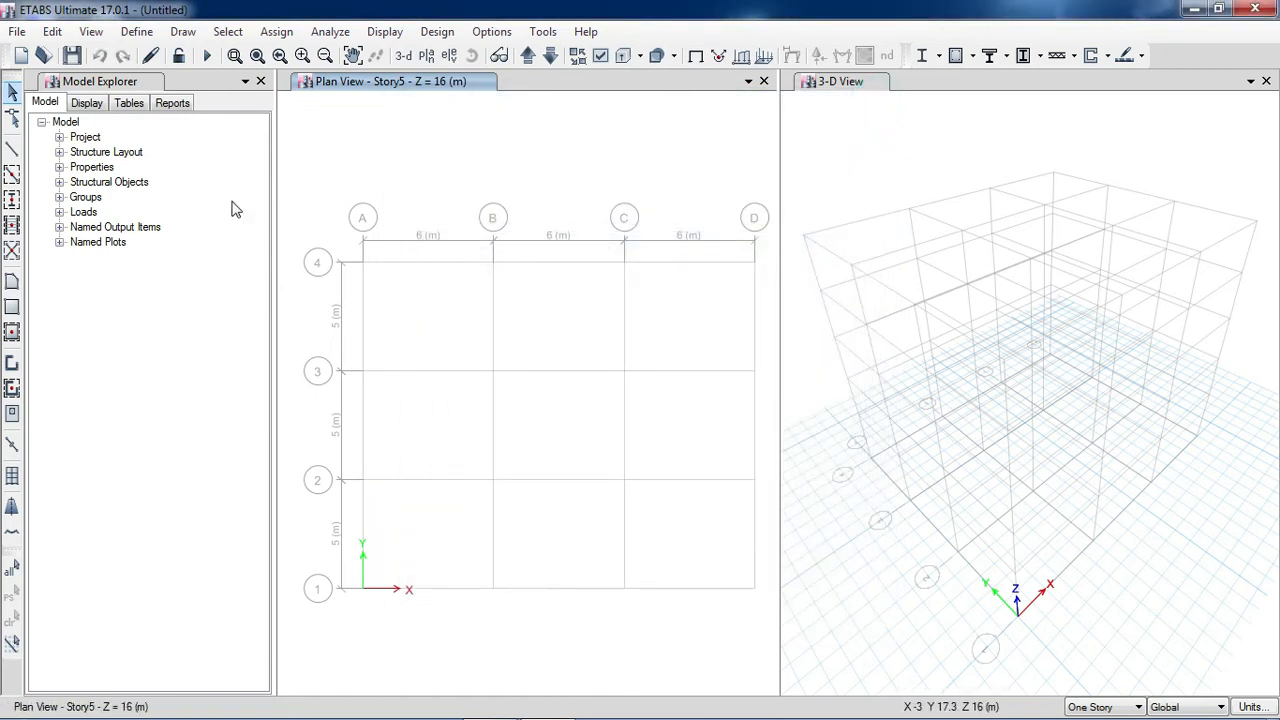
Discard the current model unsaved and initialize a new one with the built-in Metric SI and Indian code settings
click(17, 31)
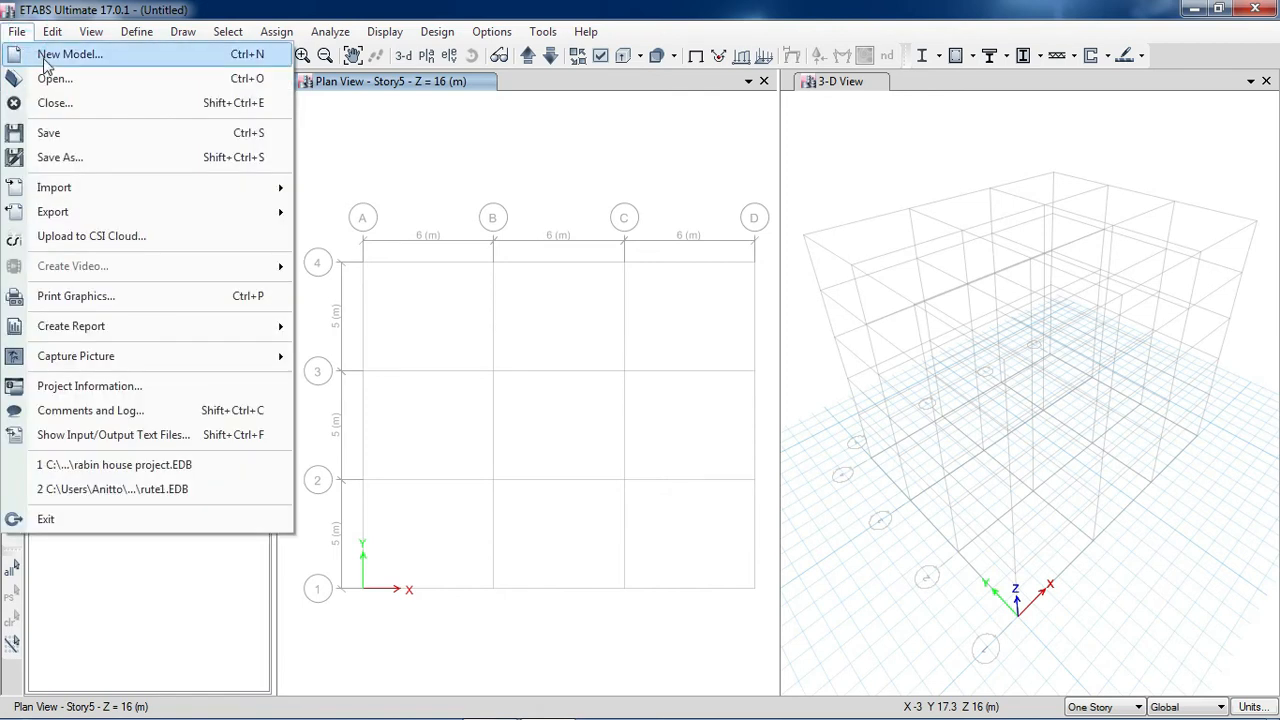
click(44, 58)
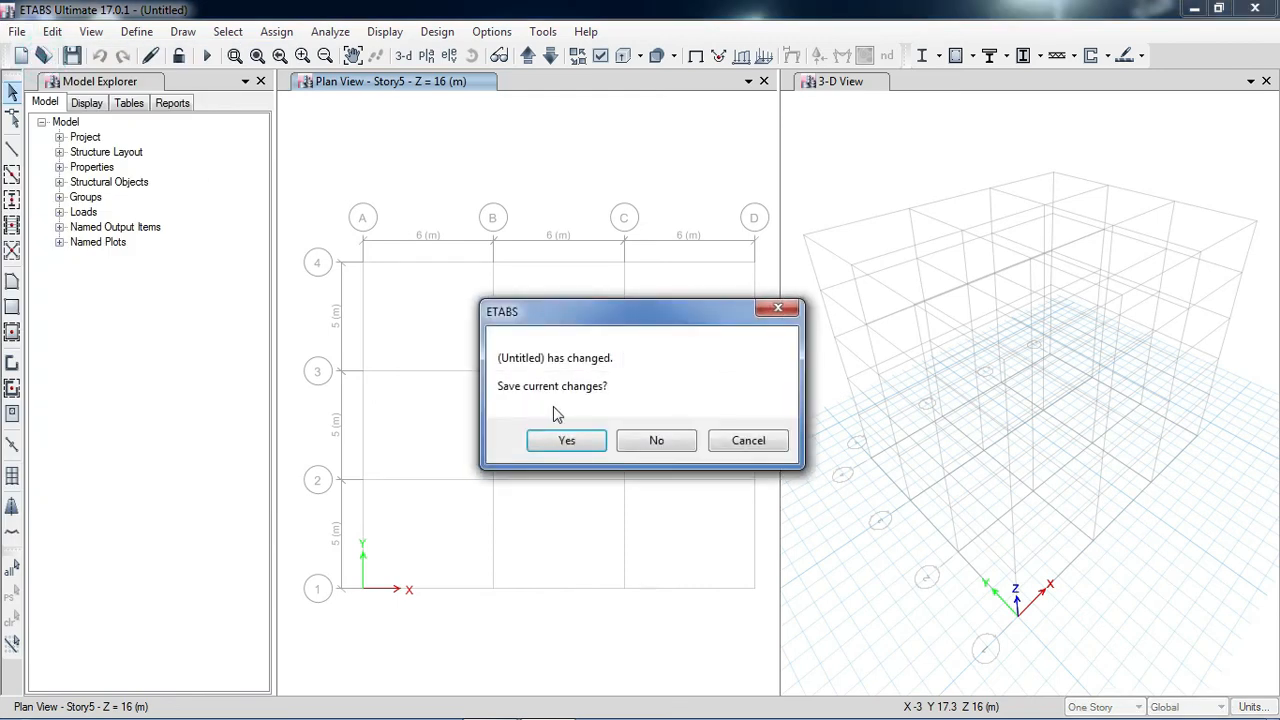
click(652, 441)
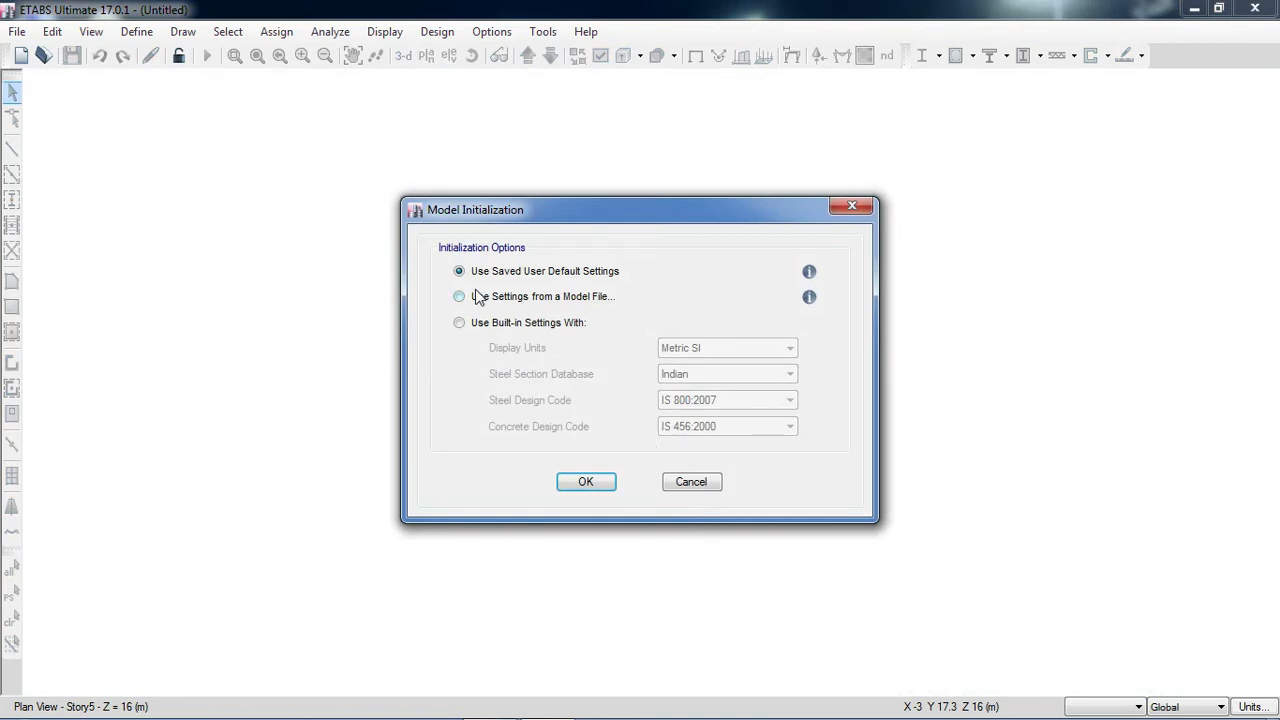
click(459, 323)
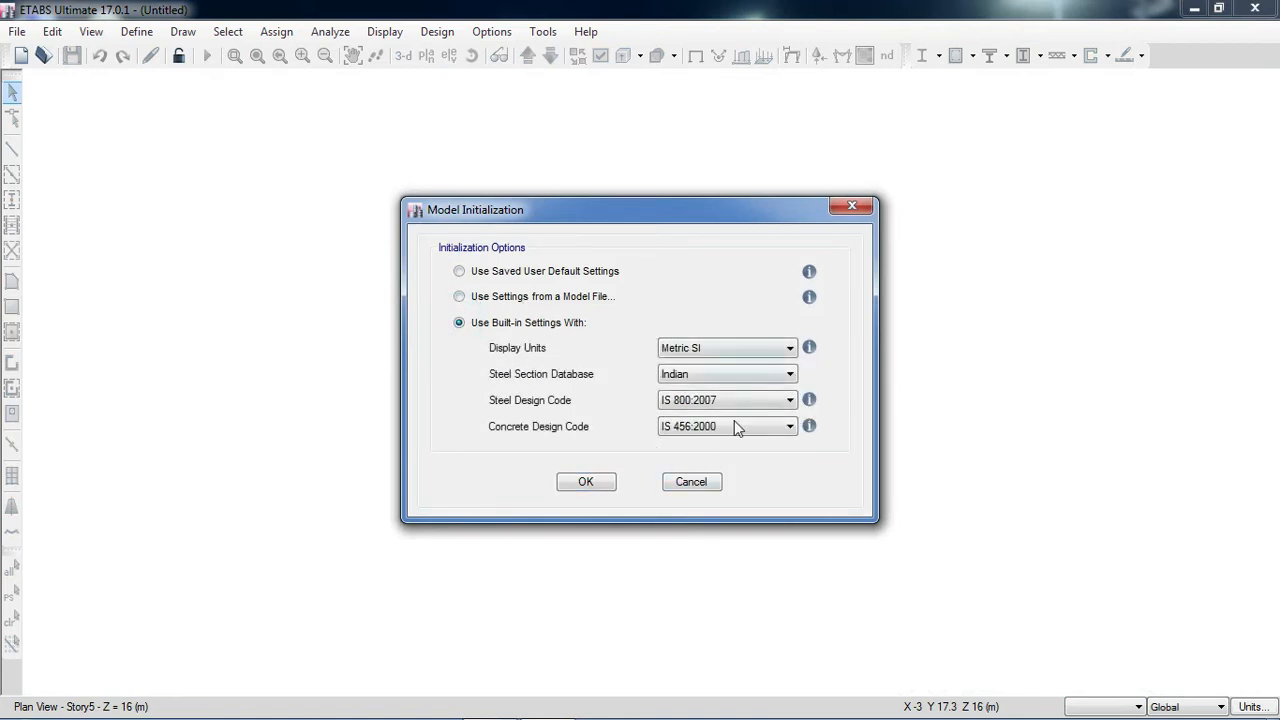
click(586, 482)
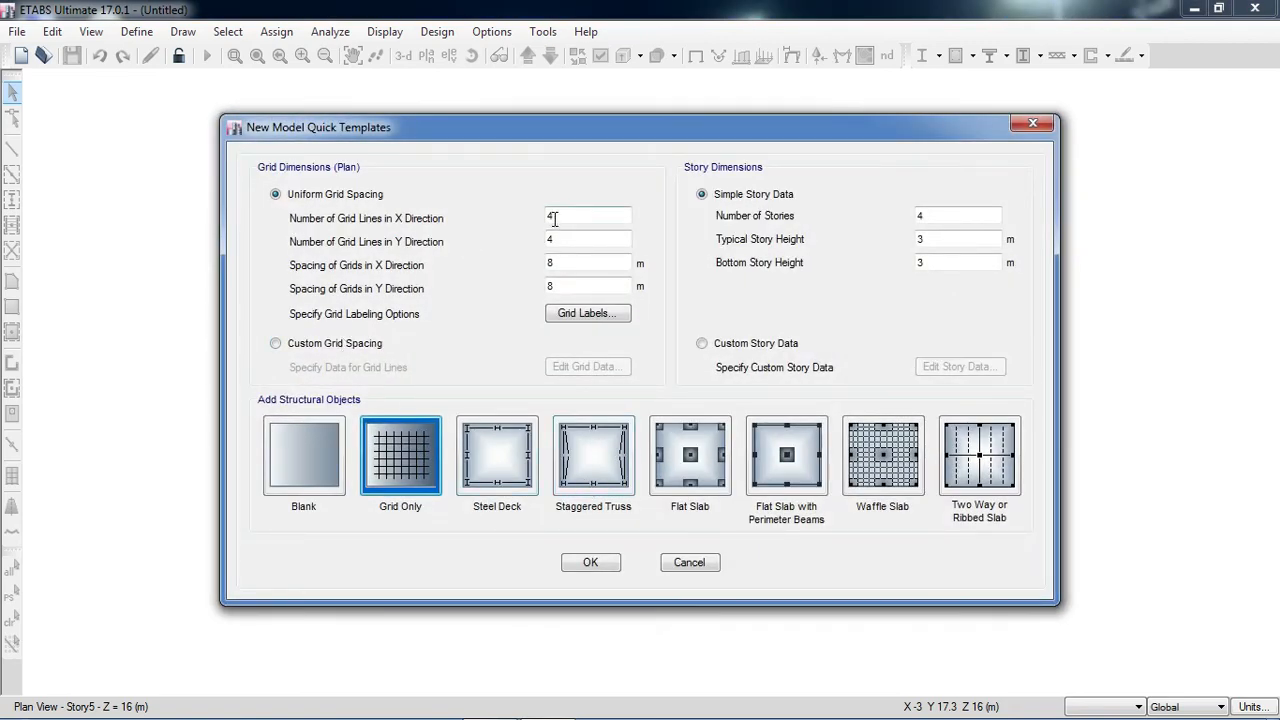
Switch to custom grid spacing and set the X ordinates of grids B, C and D to 4, 8 and 12 m
click(276, 343)
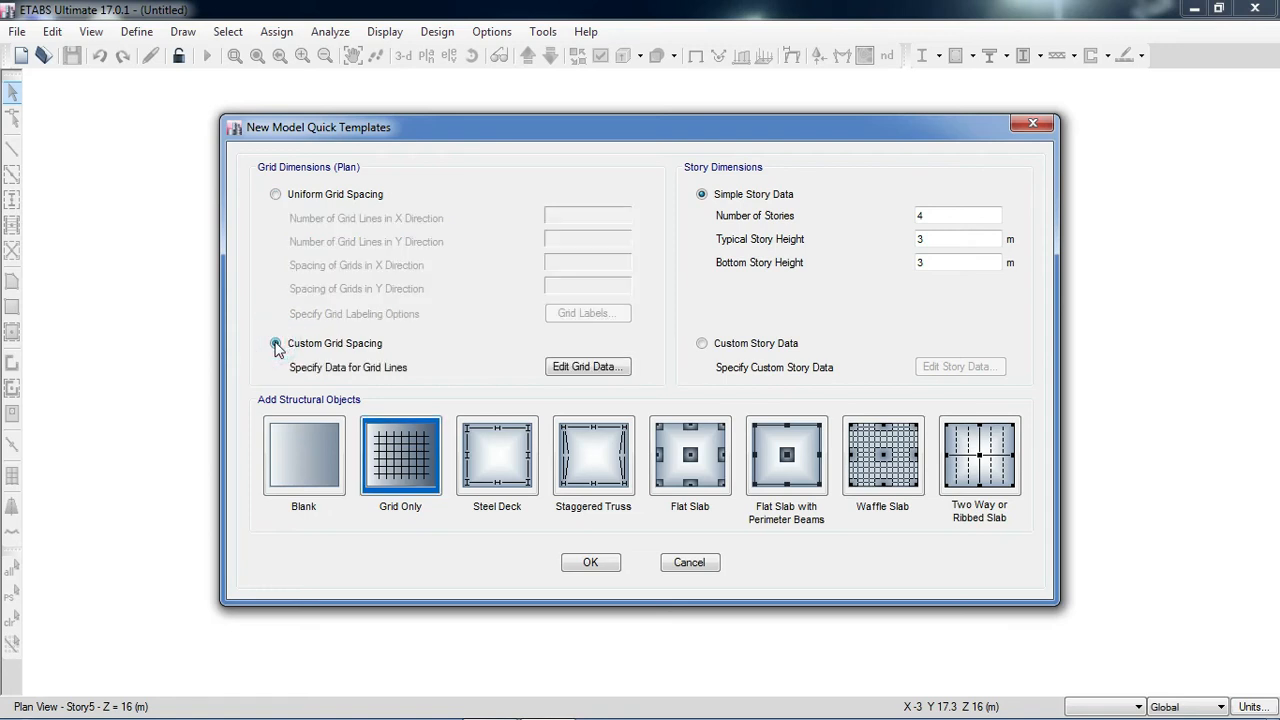
click(590, 367)
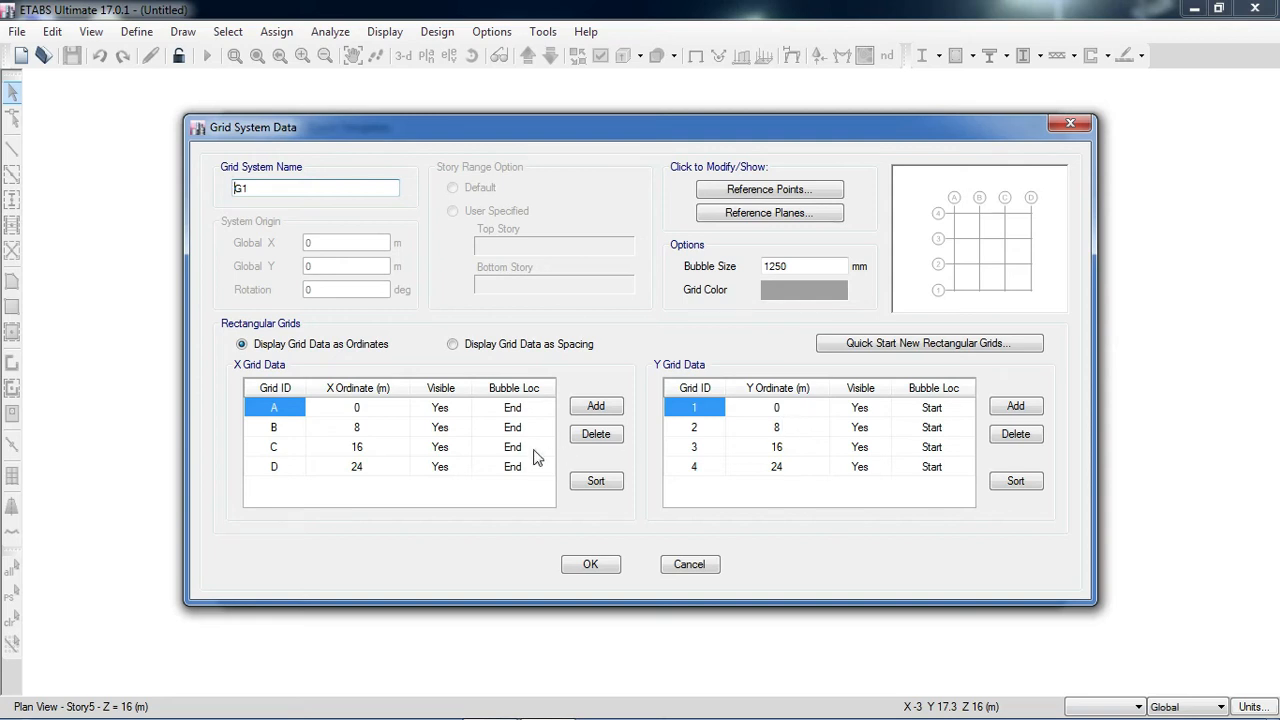
click(364, 431)
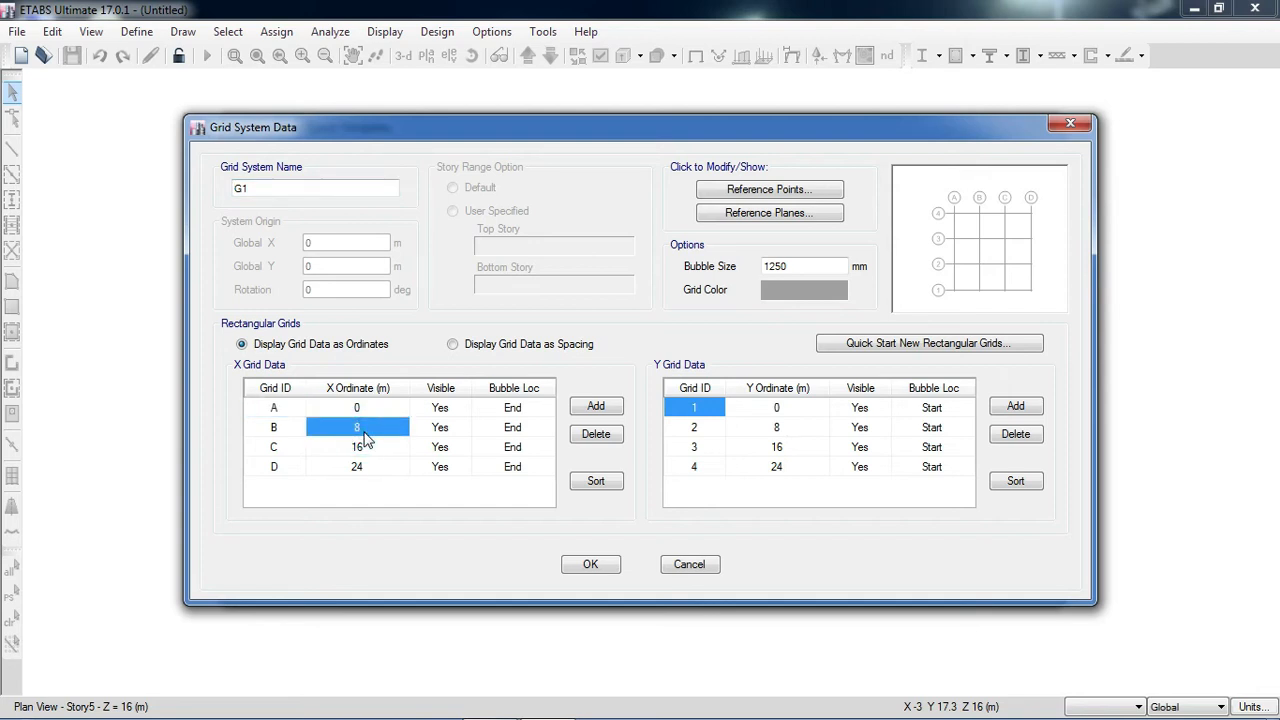
click(365, 431)
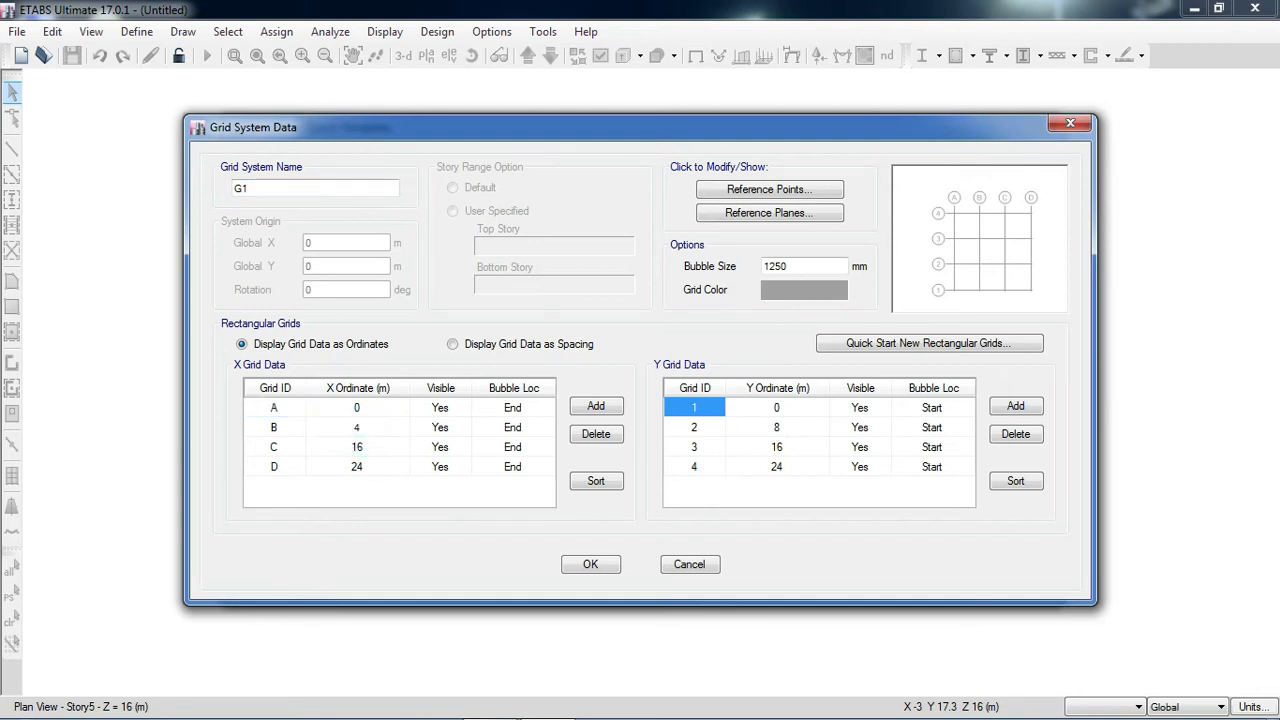
click(371, 452)
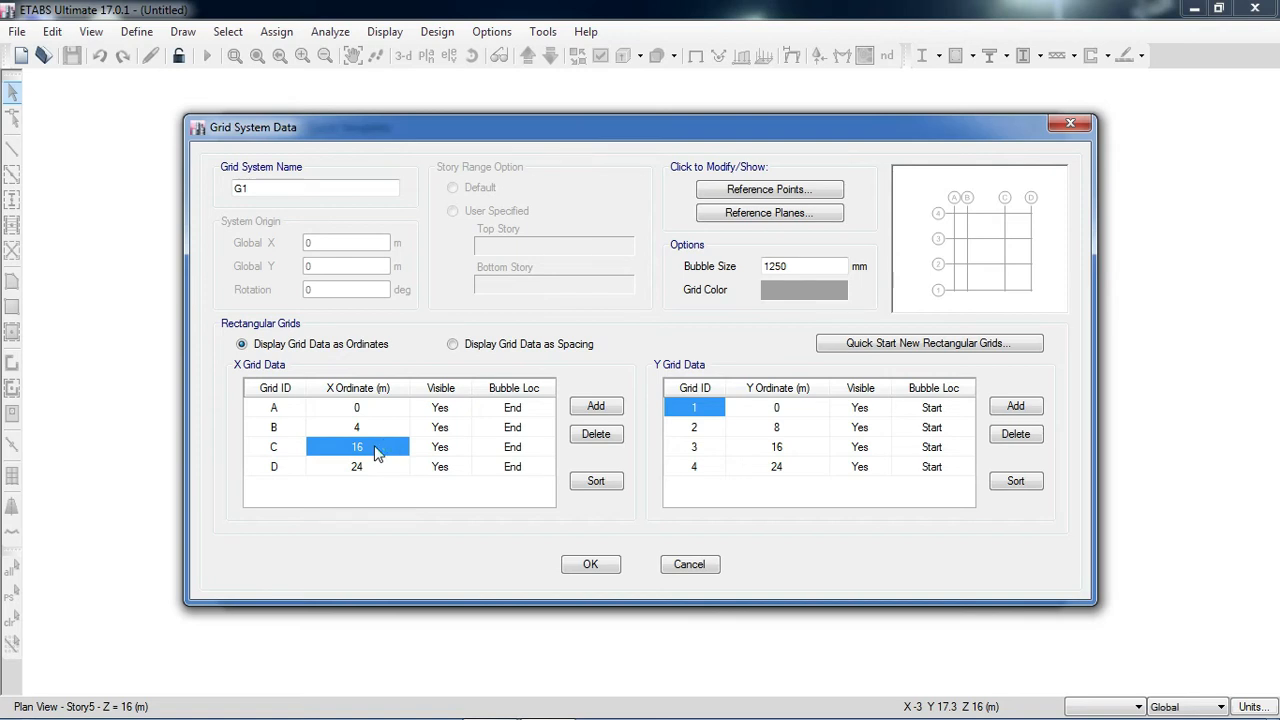
text(8)
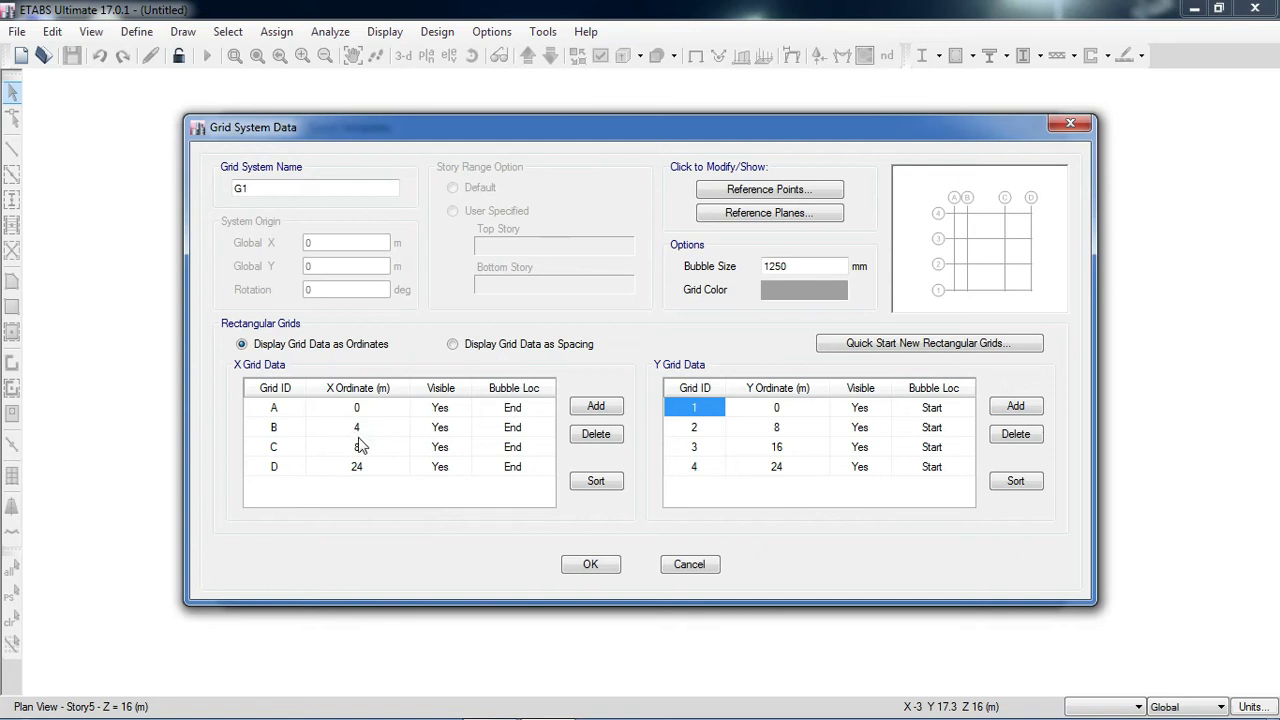
click(365, 467)
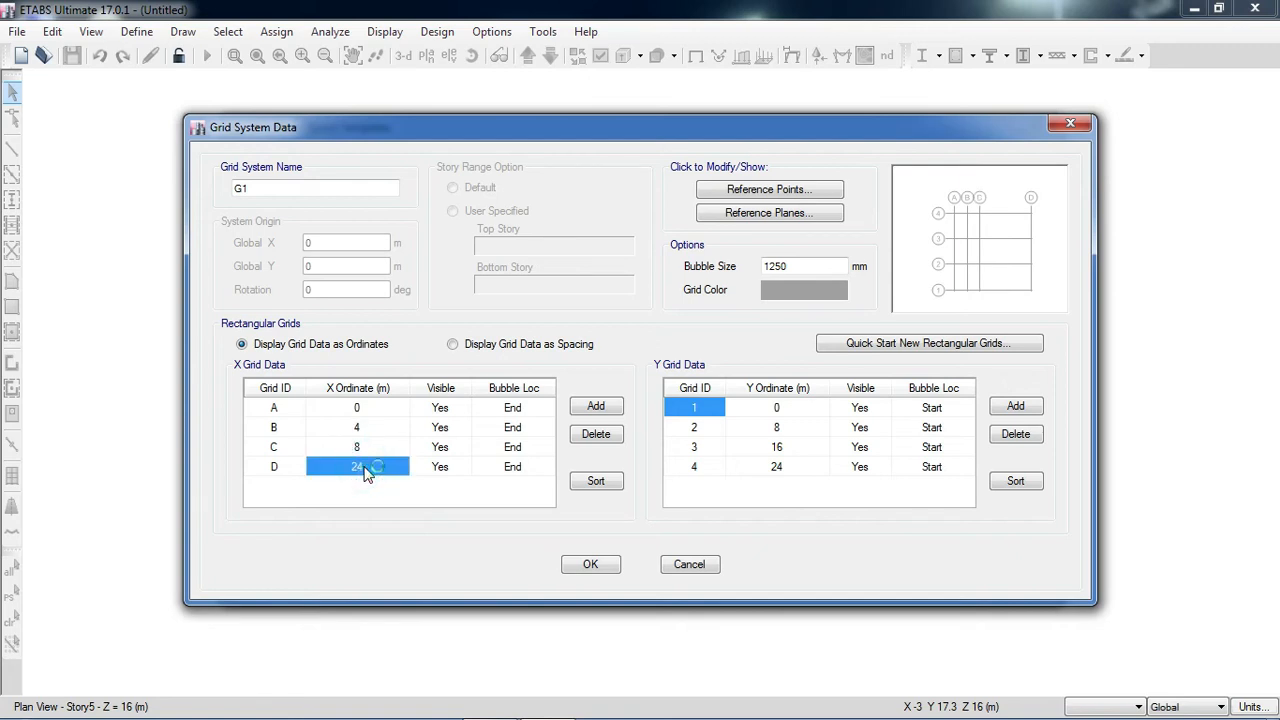
text(12)
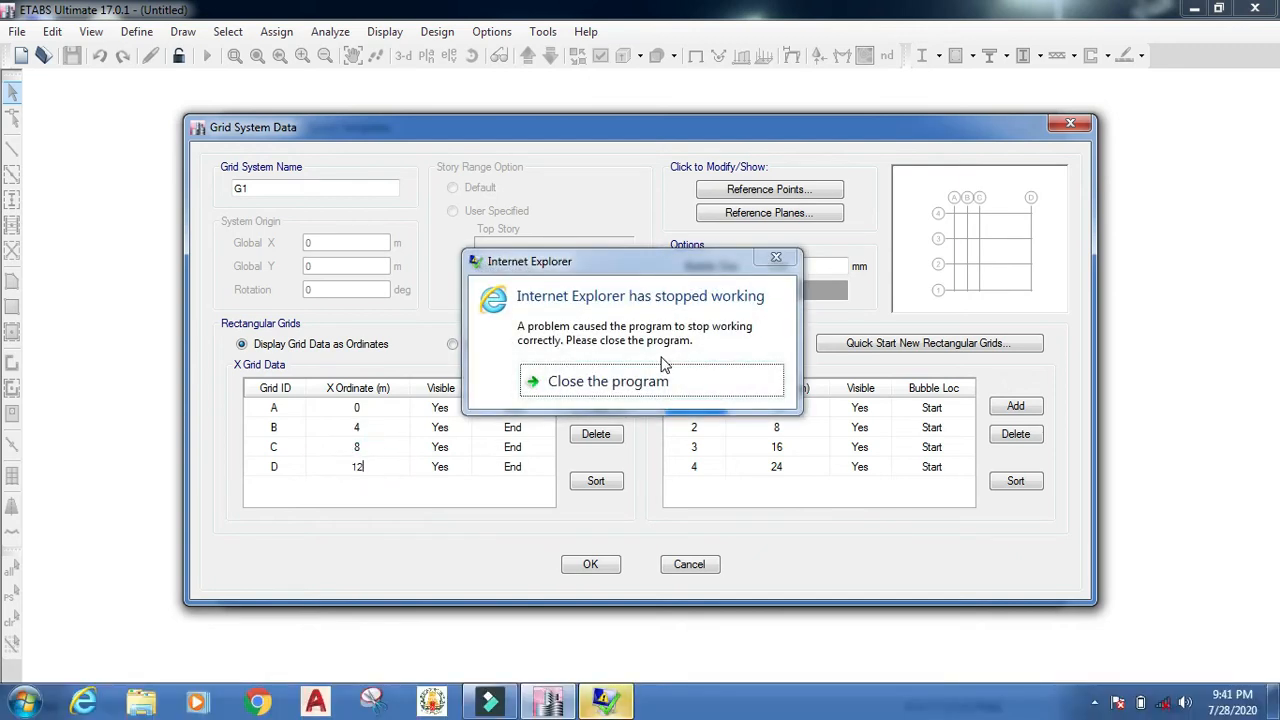
click(660, 383)
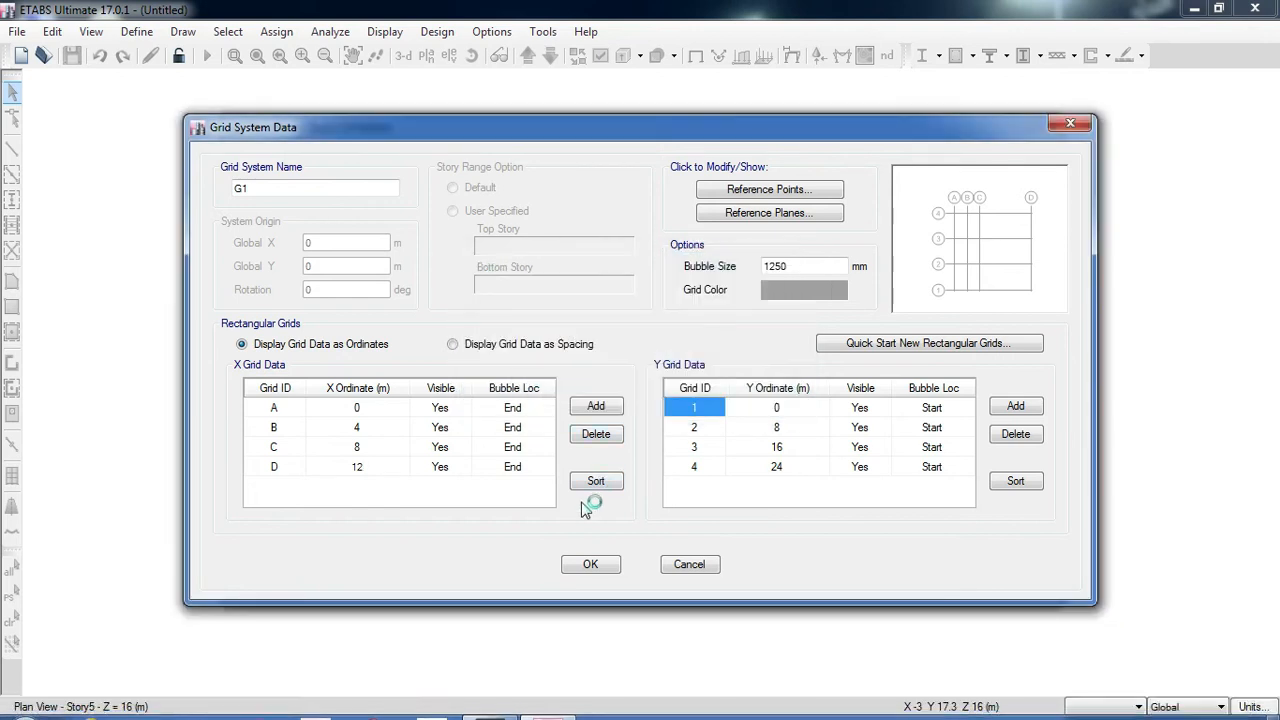
click(591, 565)
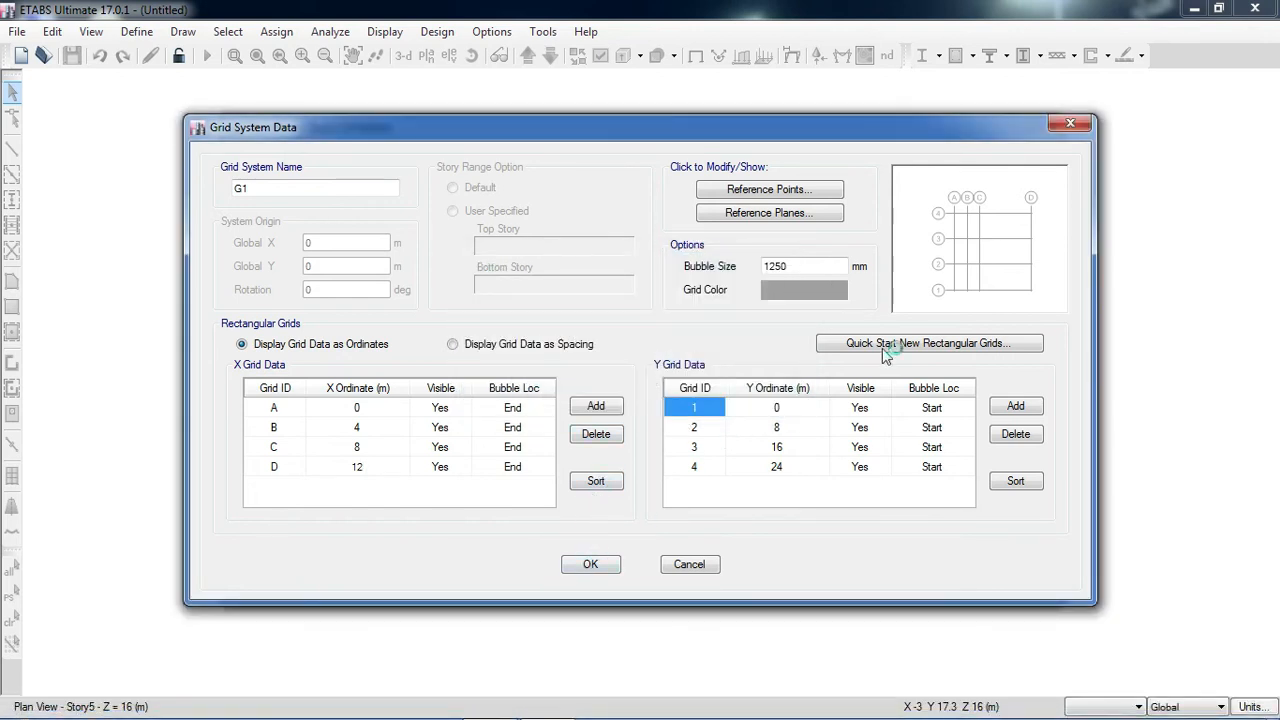
Look over the bubble location options for X grid A, keeping it at End
click(513, 408)
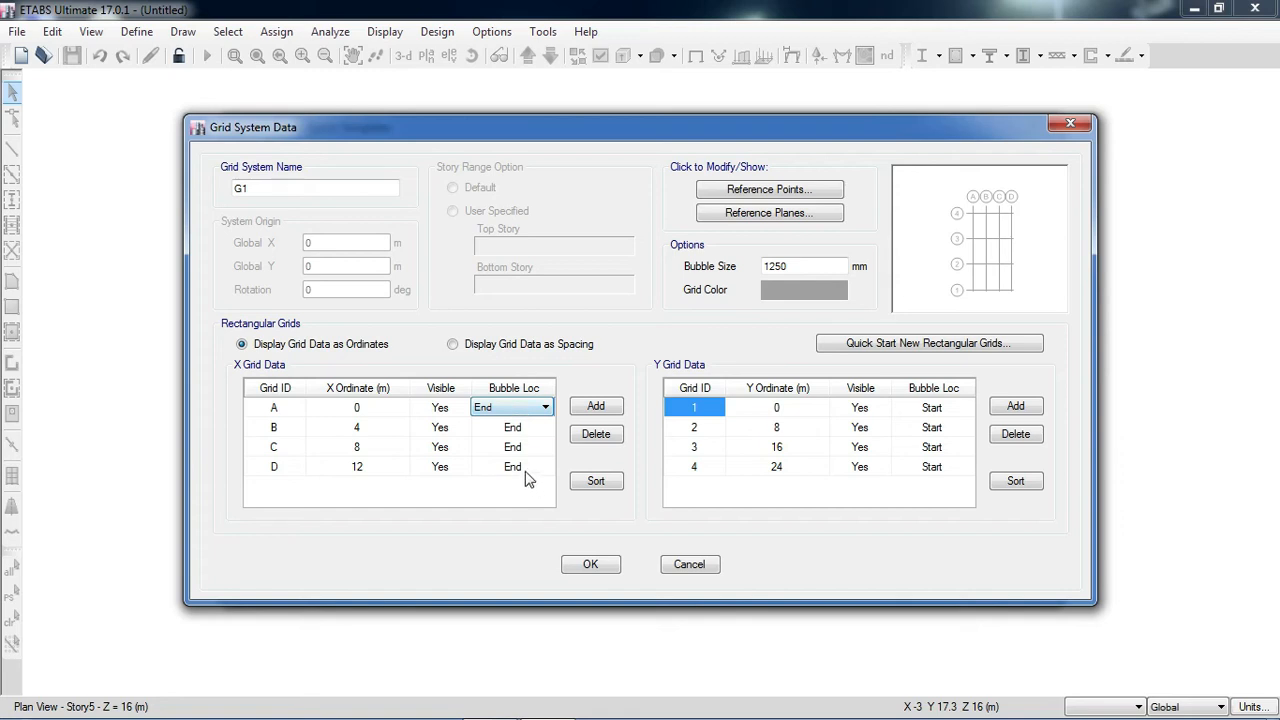
click(512, 405)
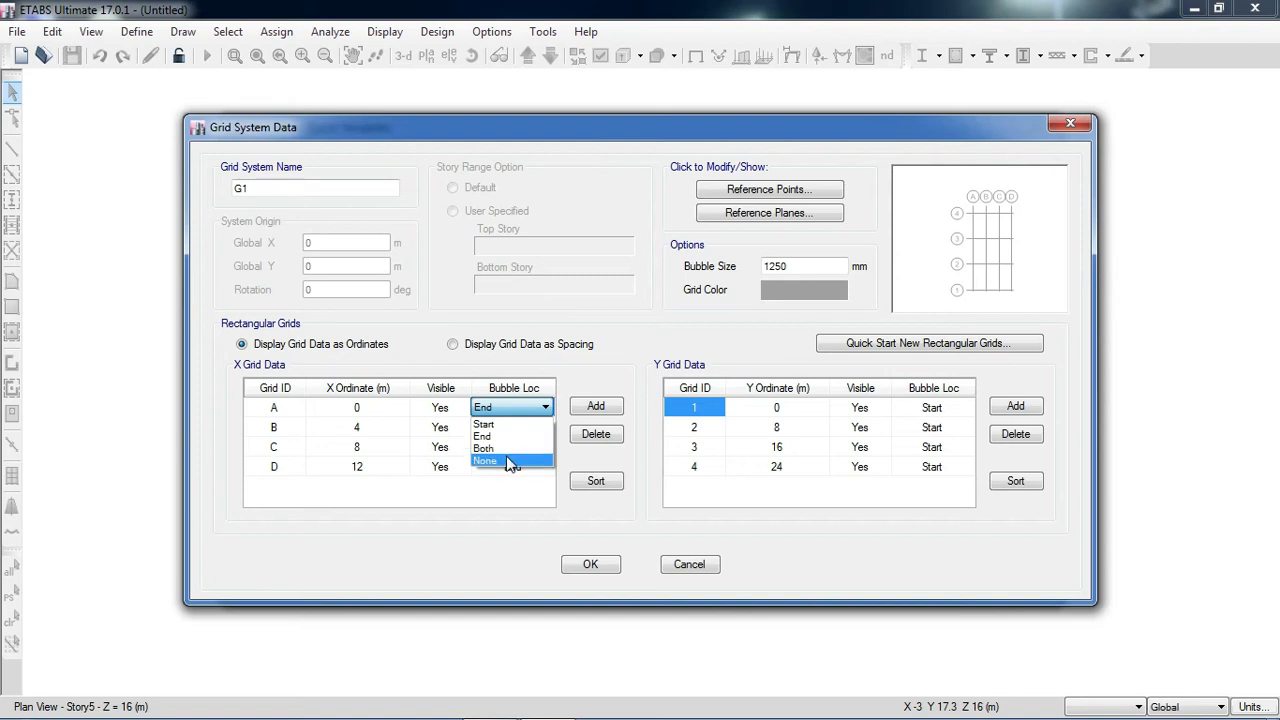
click(525, 405)
click(280, 410)
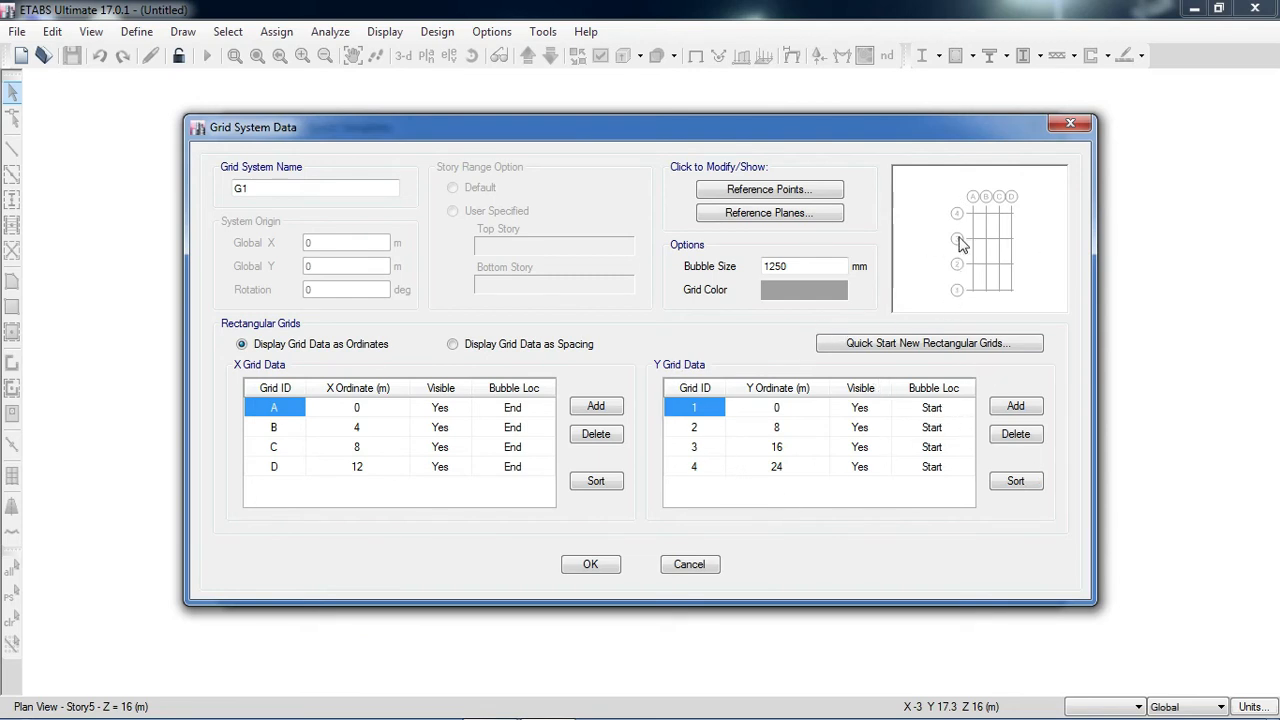
Set the Y ordinates of grids 2, 3 and 4 to 5, 10 and 15 m
click(785, 429)
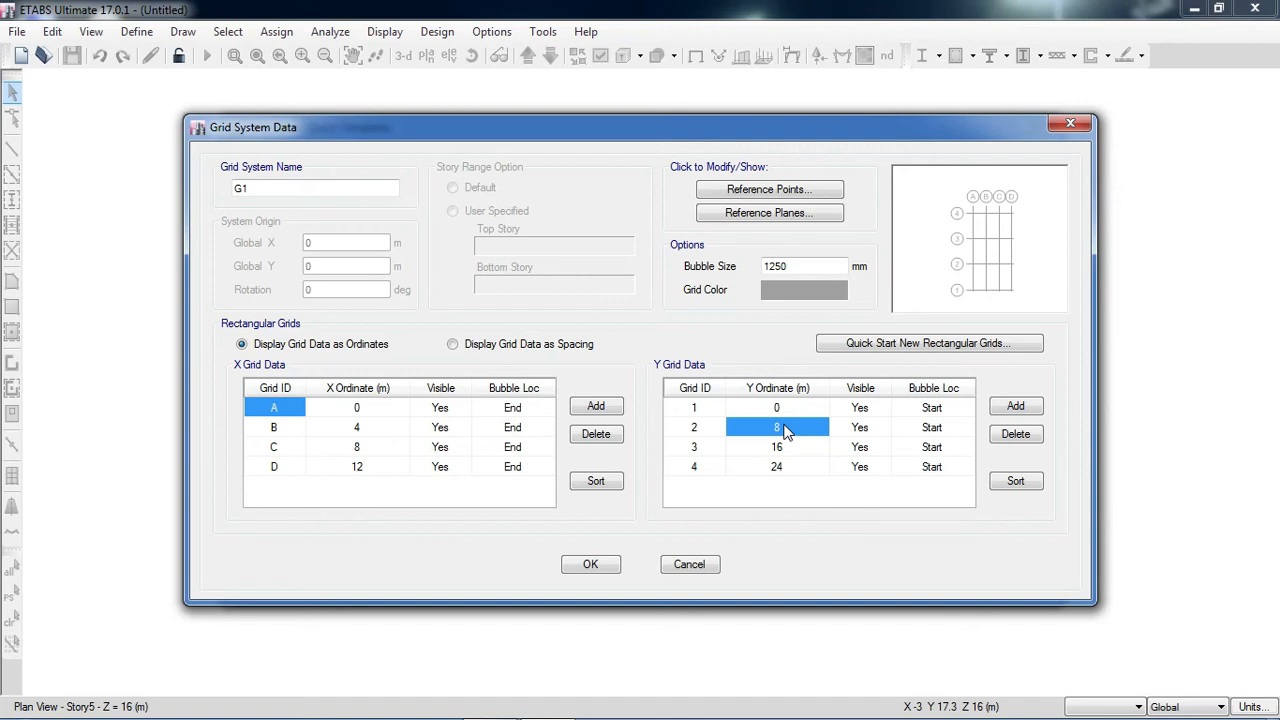
text(5)
click(788, 445)
text(1)
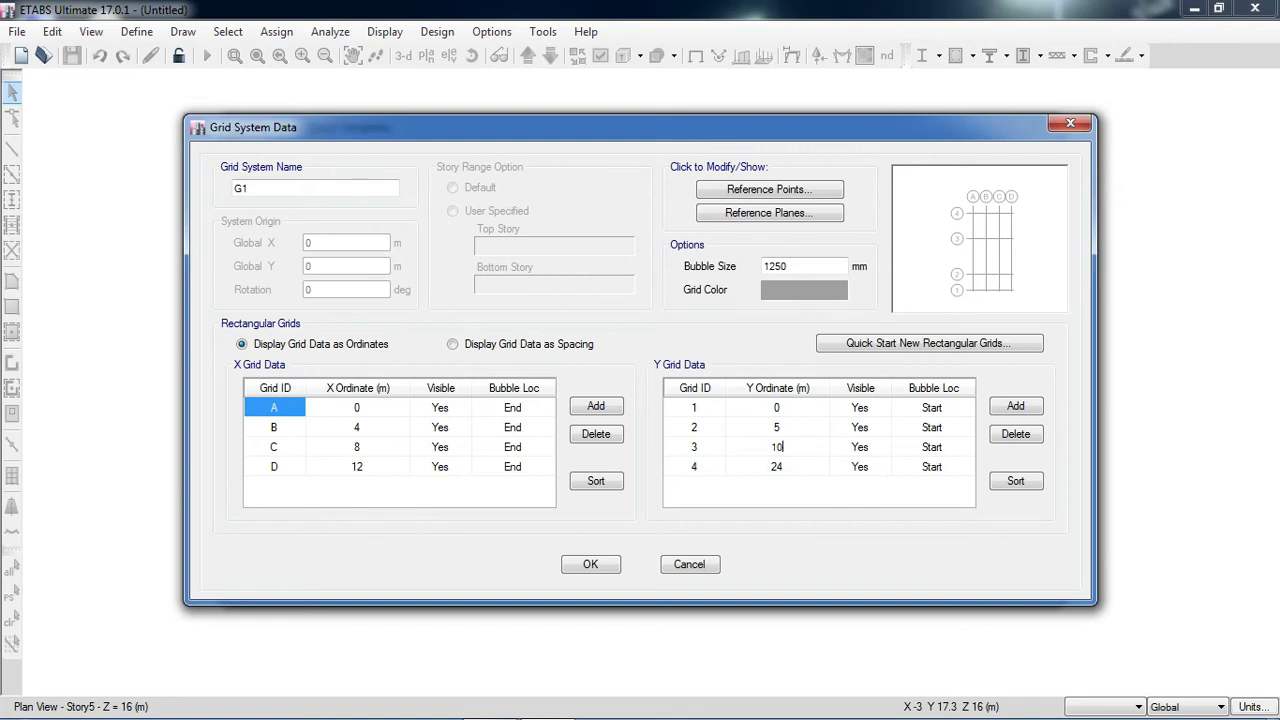
text(0)
key(Return)
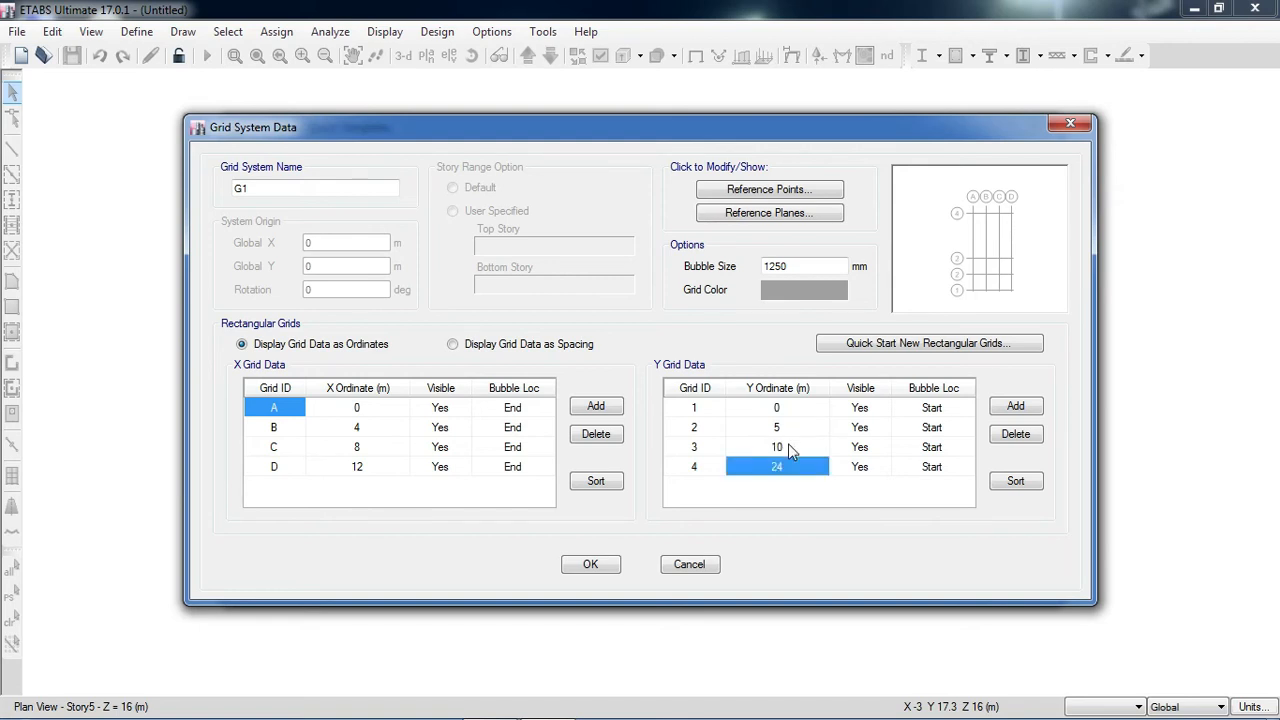
text(15)
Set the grid bubble size to 1500 mm and accept the custom grid system data
double_click(798, 264)
text(12)
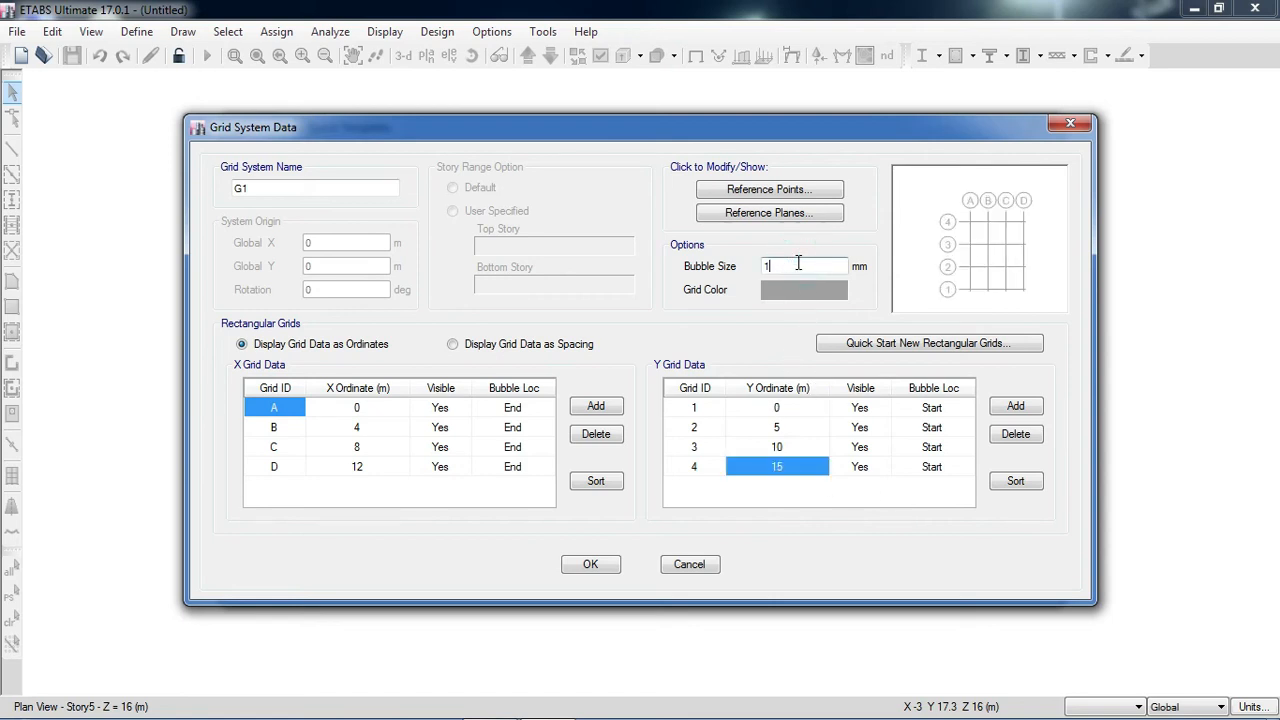
text(4)
key(BackSpace)
text(500)
key(Tab)
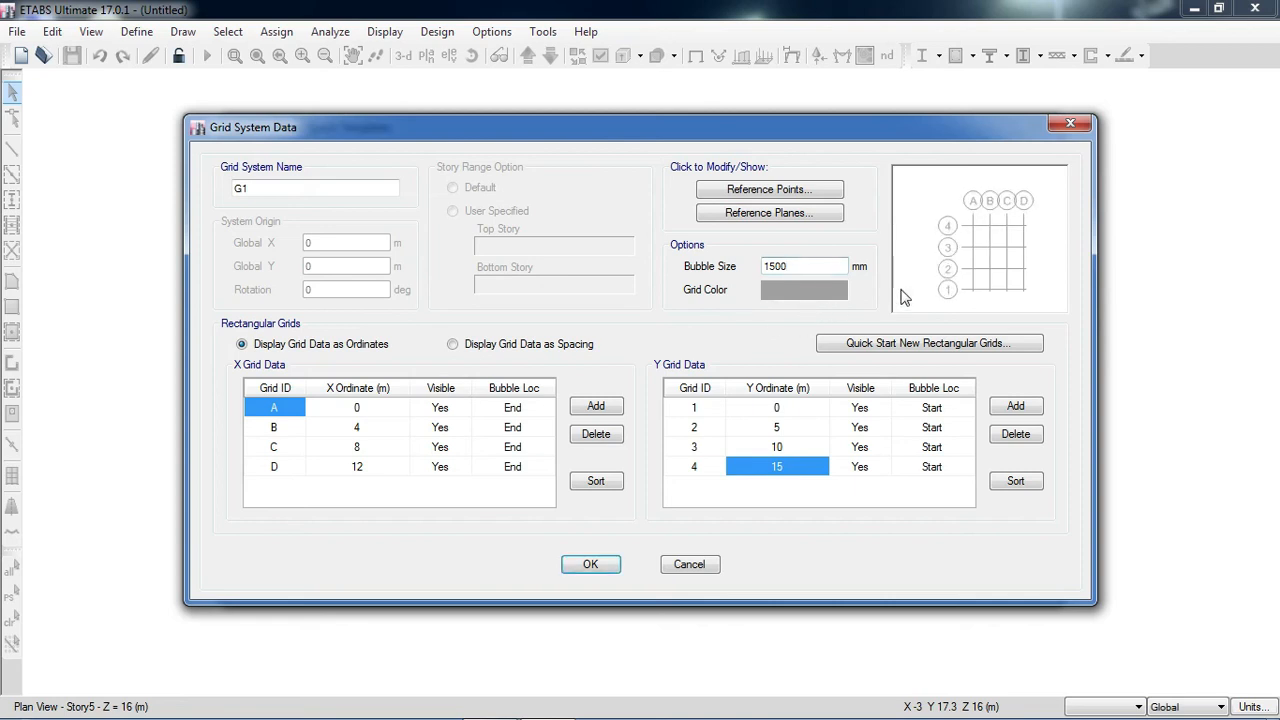
click(601, 565)
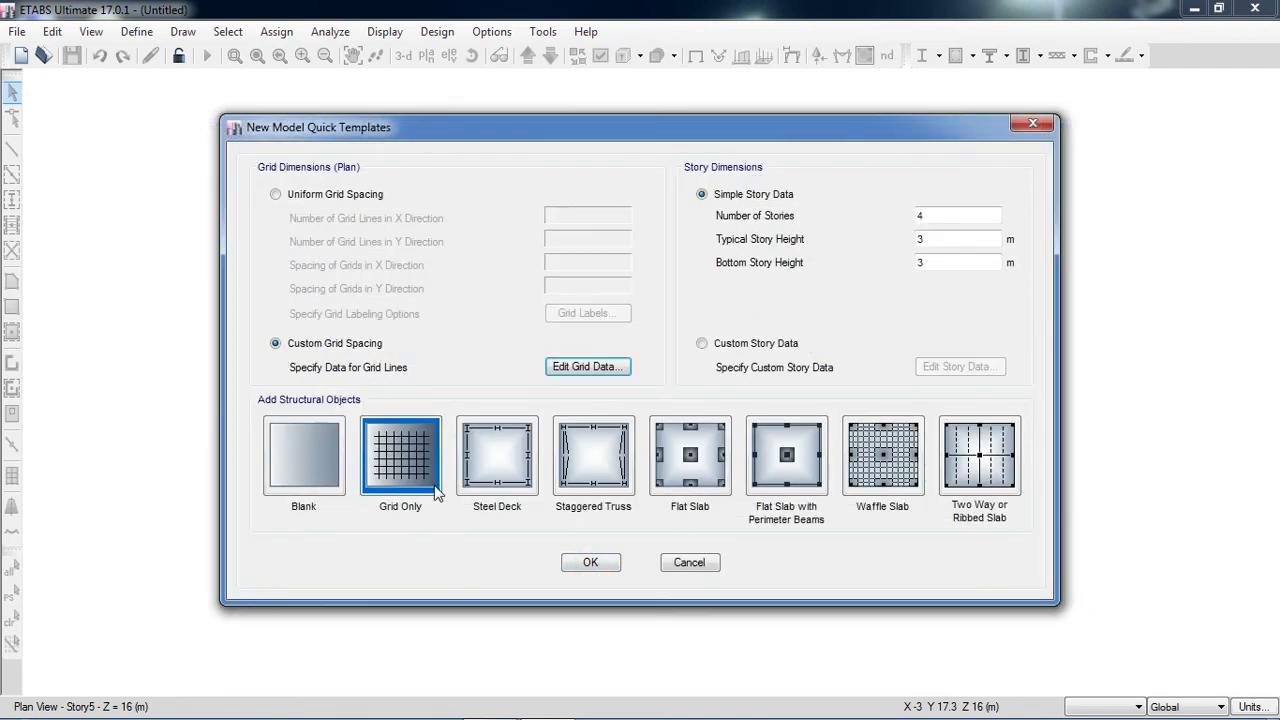
Set 6 stories with a typical height of 3.5 m and a bottom story height of 4 m, and create the grid-only model
double_click(920, 215)
key(BackSpace)
text(6)
click(941, 239)
text(.5)
click(942, 260)
key(BackSpace)
text(4)
click(603, 567)
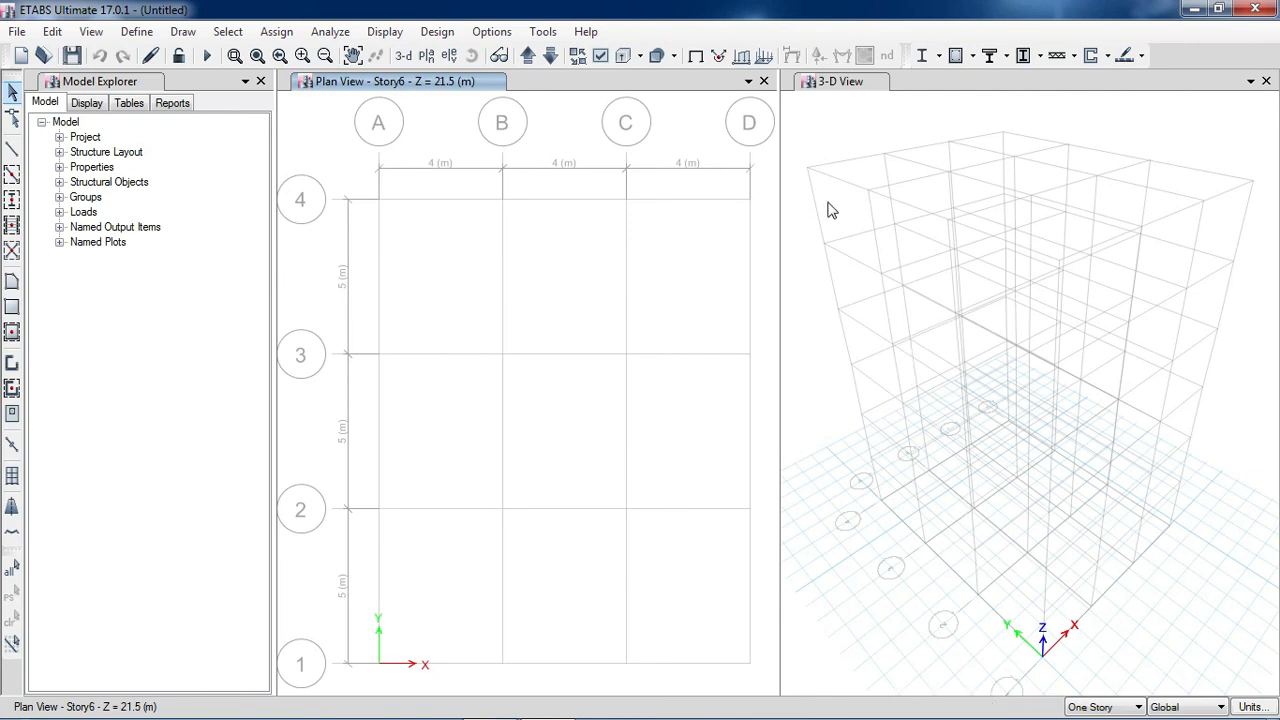
Look over the story and grid system lists of the new model, and close them without changes
click(17, 31)
click(53, 38)
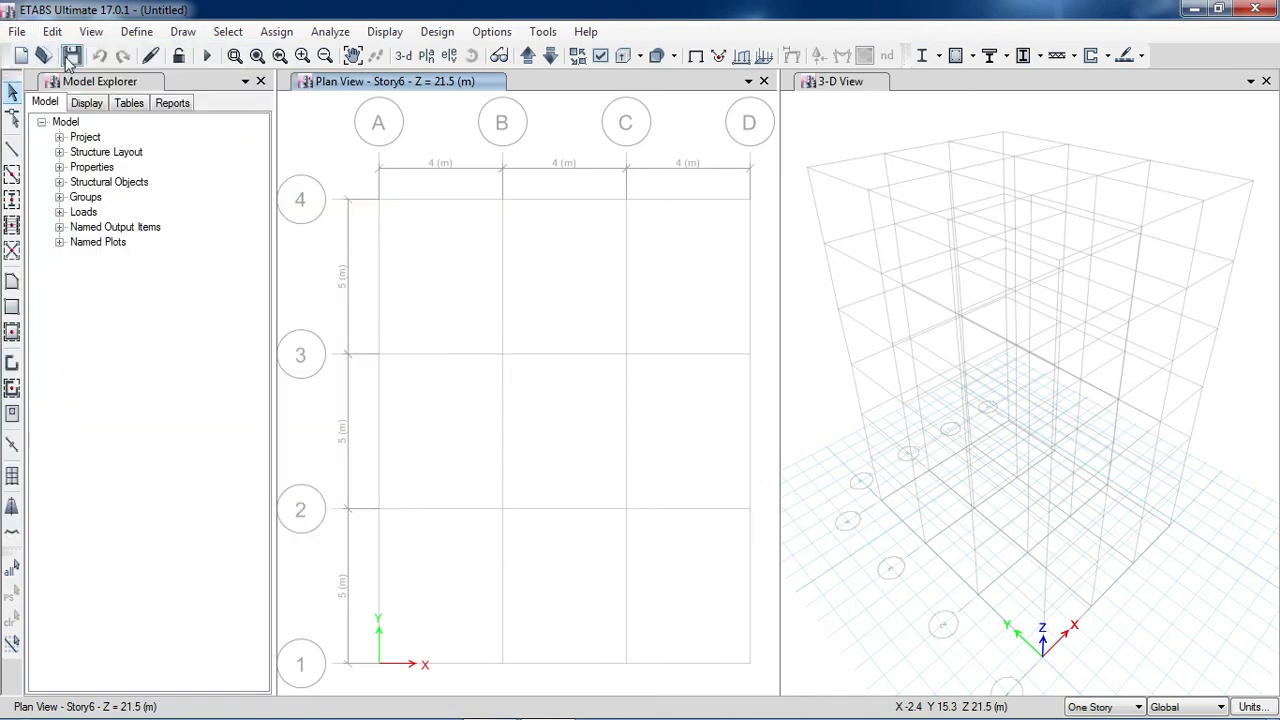
click(53, 36)
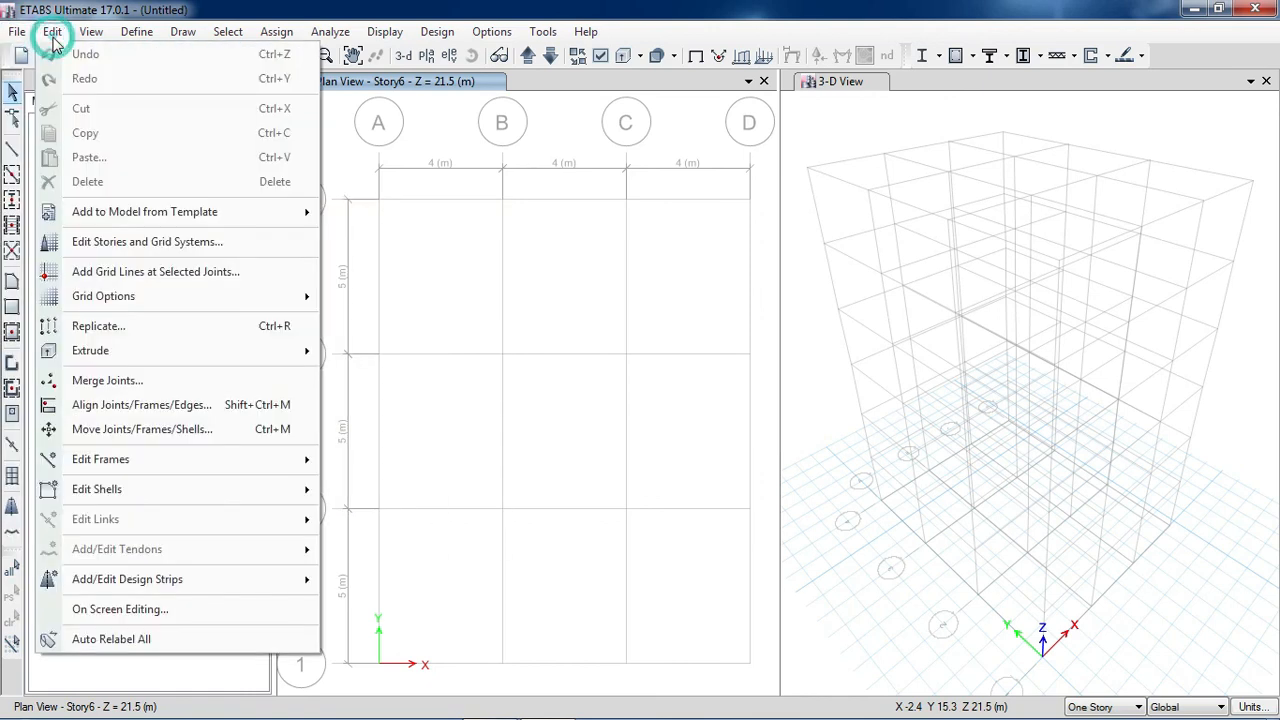
click(128, 243)
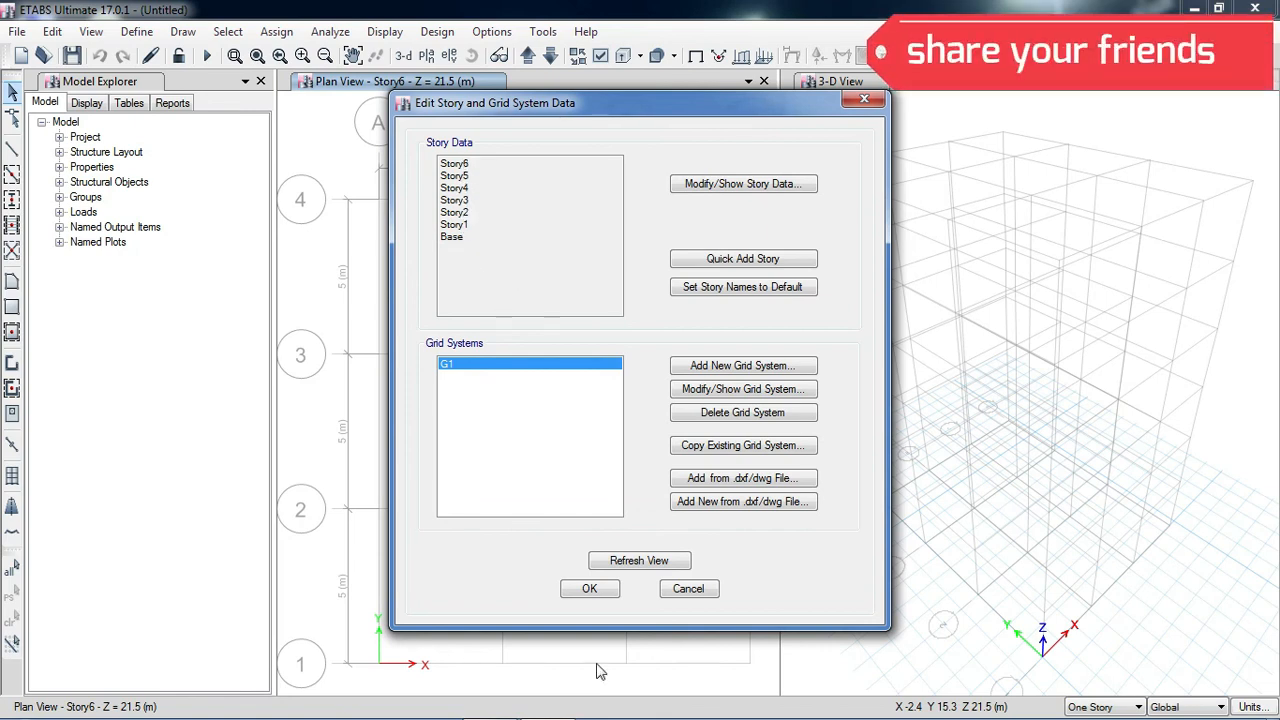
click(688, 592)
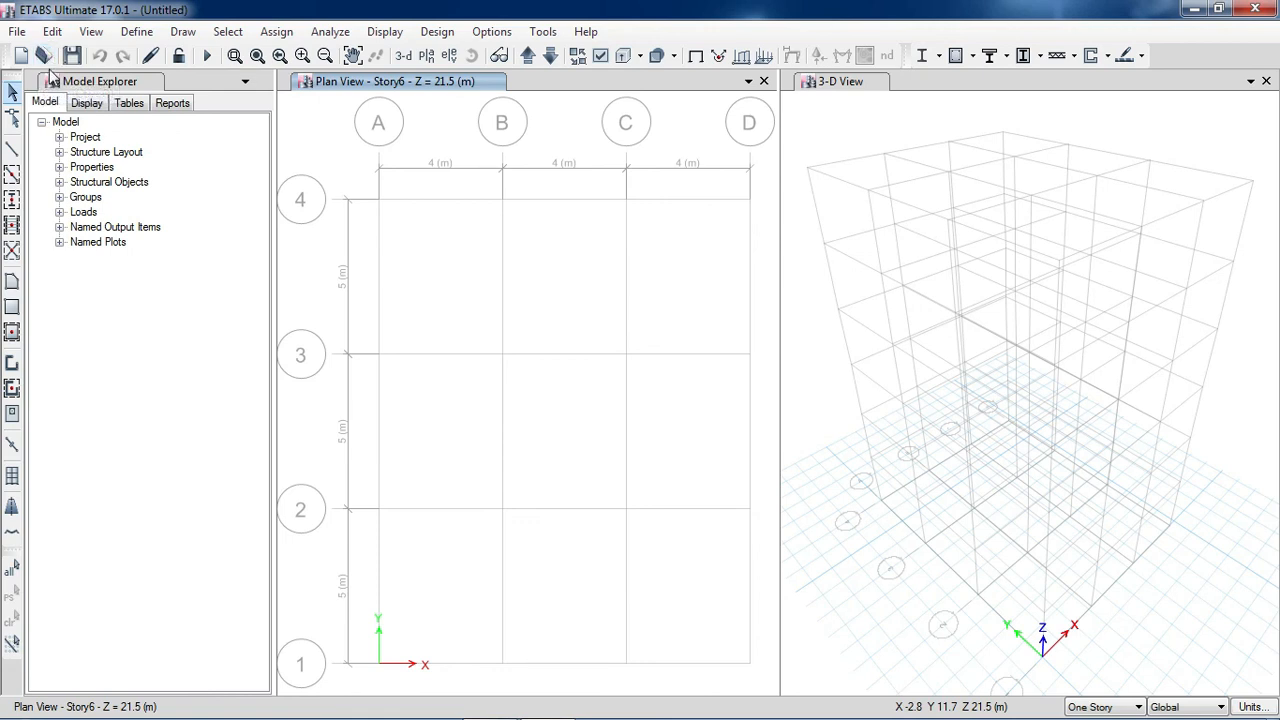
Discard the current model unsaved and open the existing house project model file
click(17, 31)
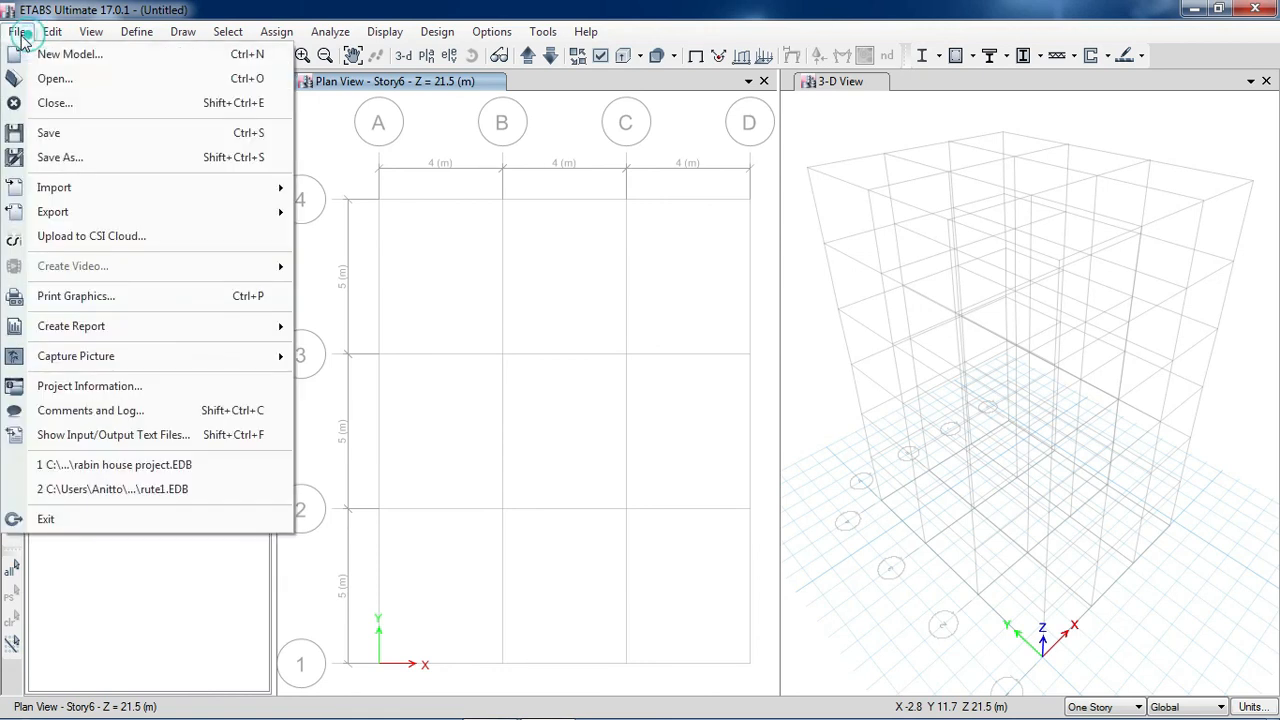
click(54, 80)
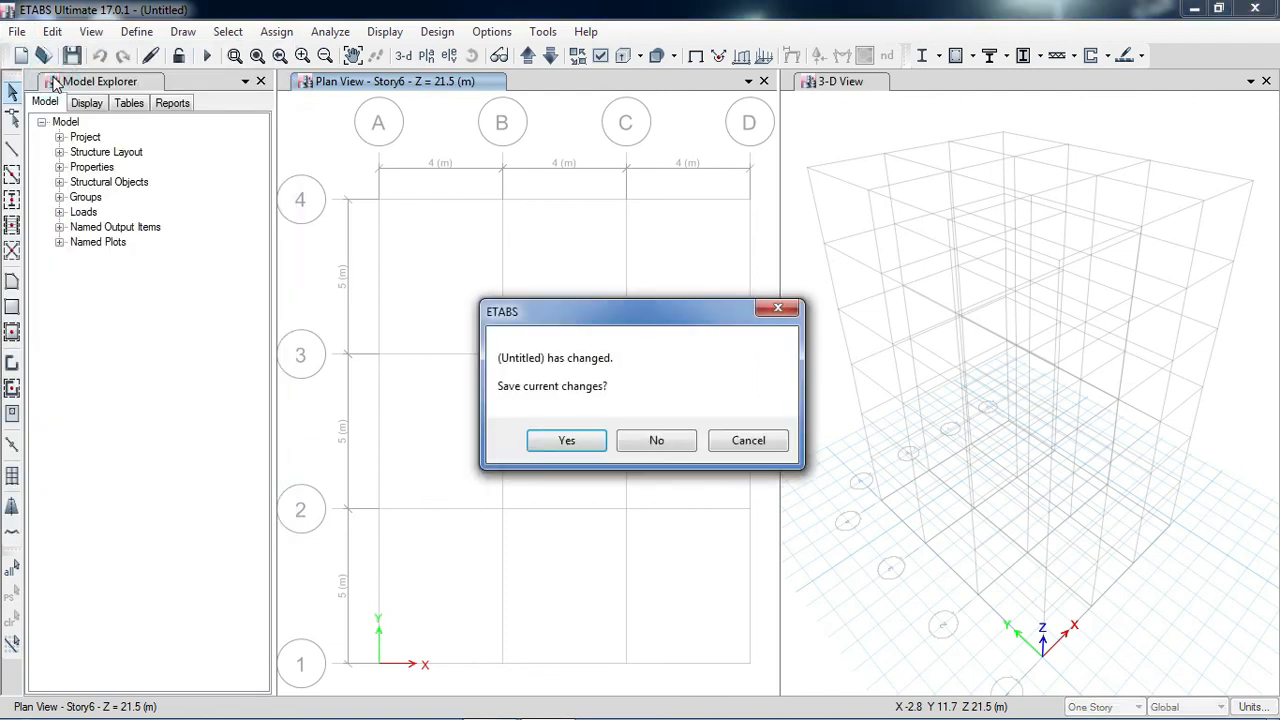
click(646, 447)
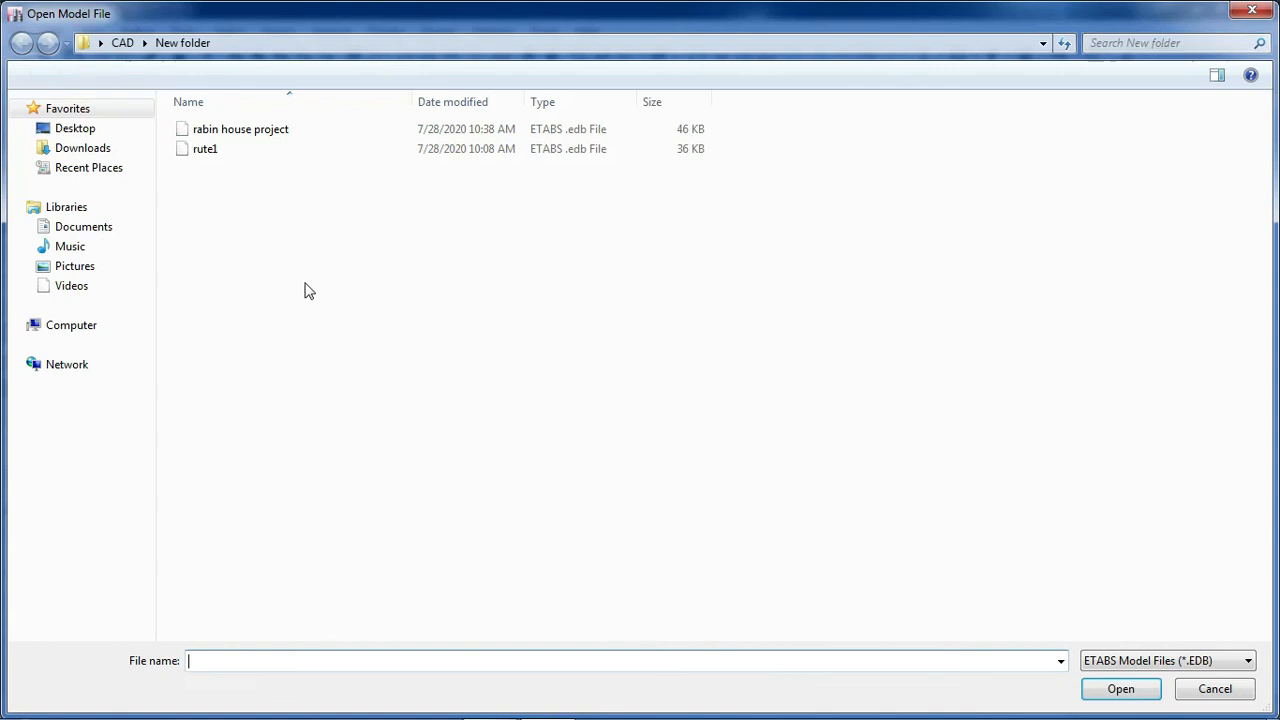
click(220, 130)
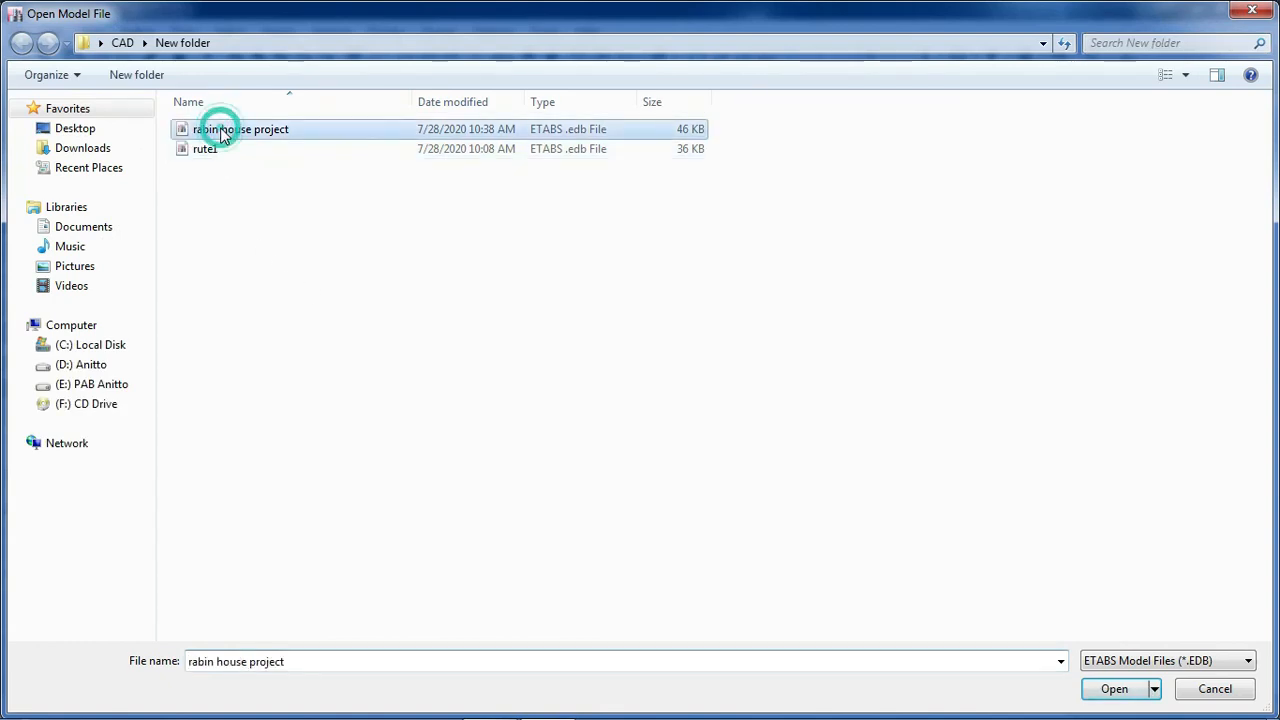
click(1119, 695)
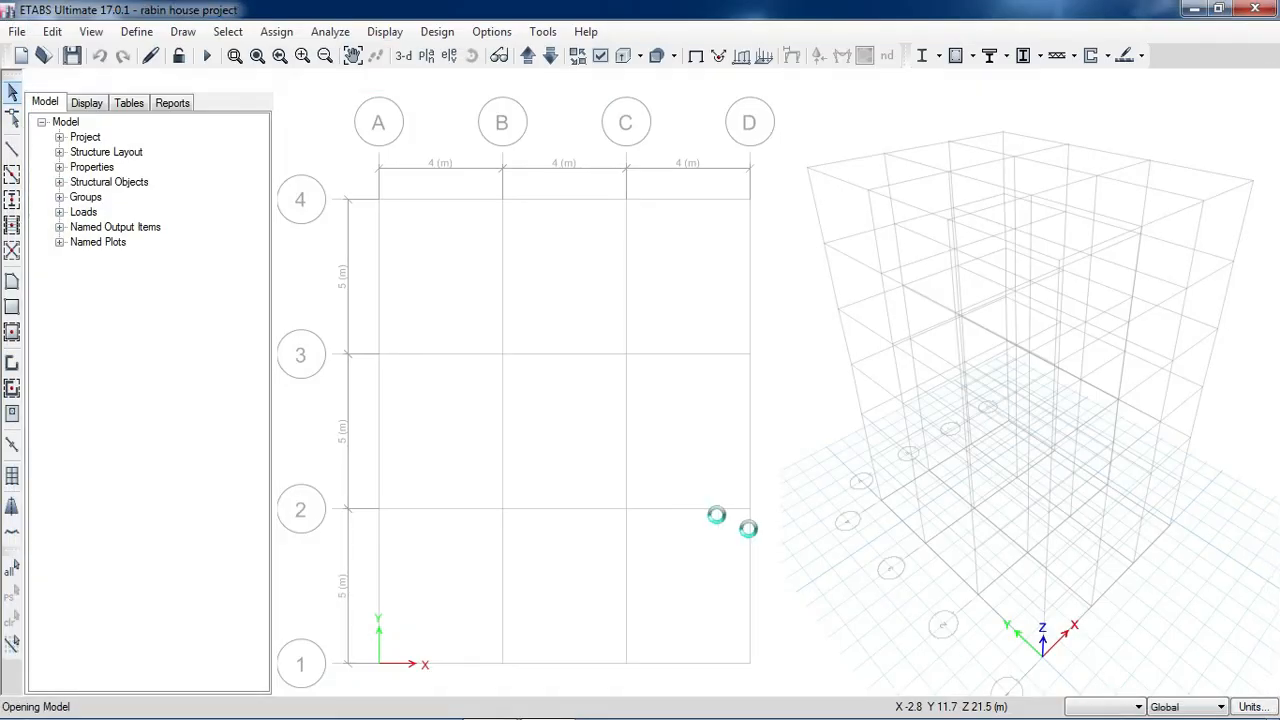